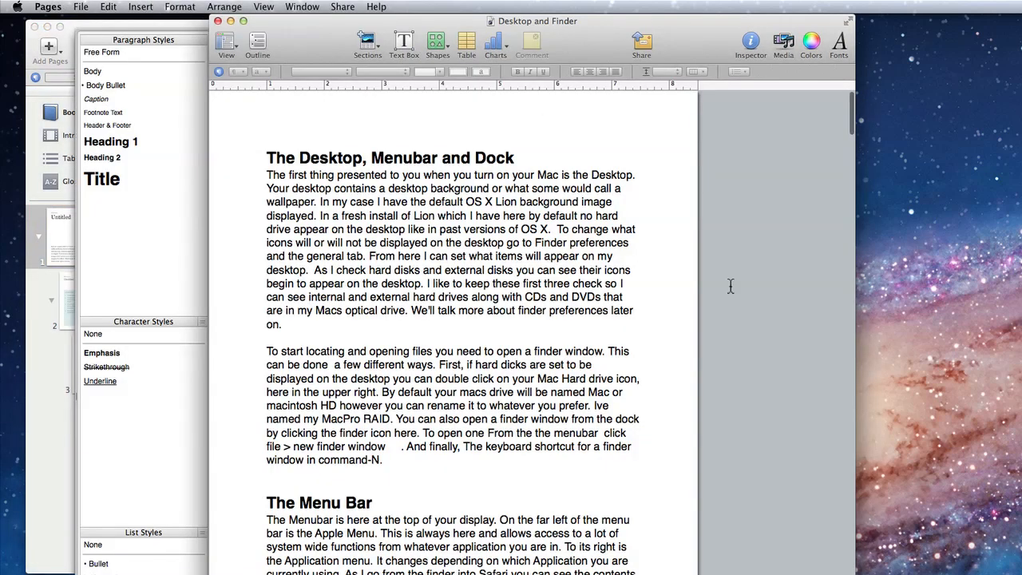
Review the text and headings throughout the Desktop and Finder document, and close it.
drag(572, 49, 553, 40)
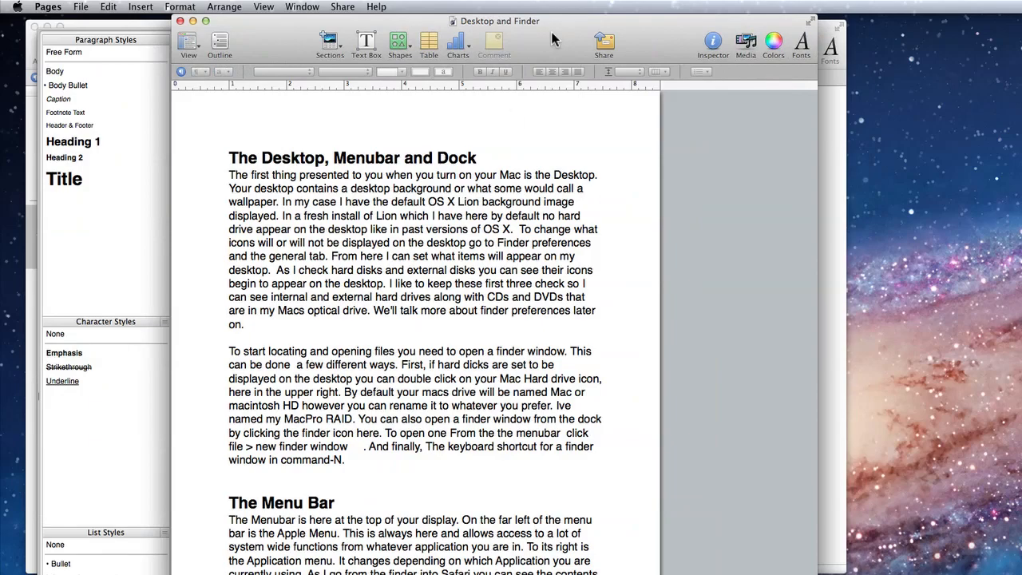
scroll(482, 180, down, 20)
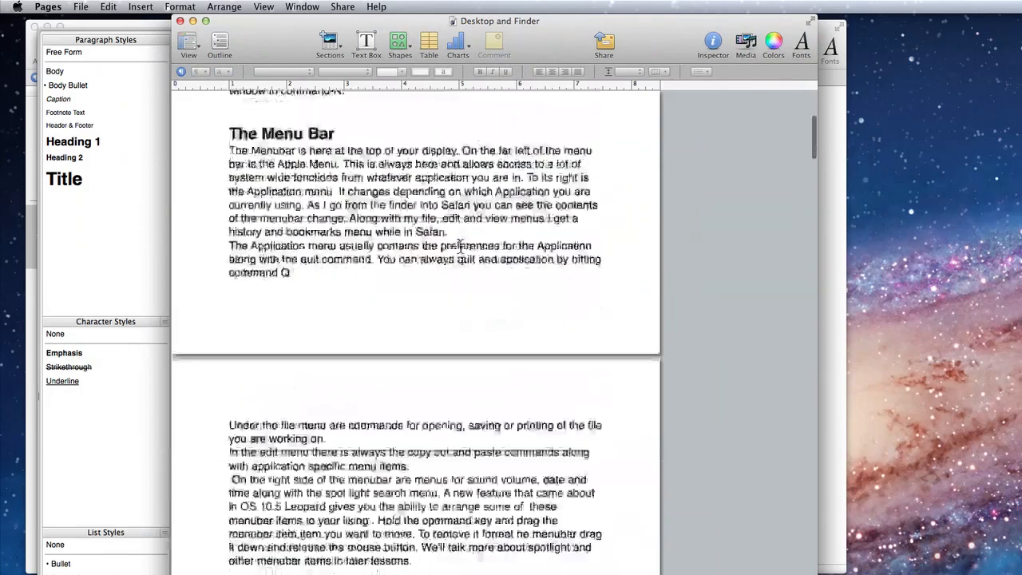
scroll(460, 246, down, 20)
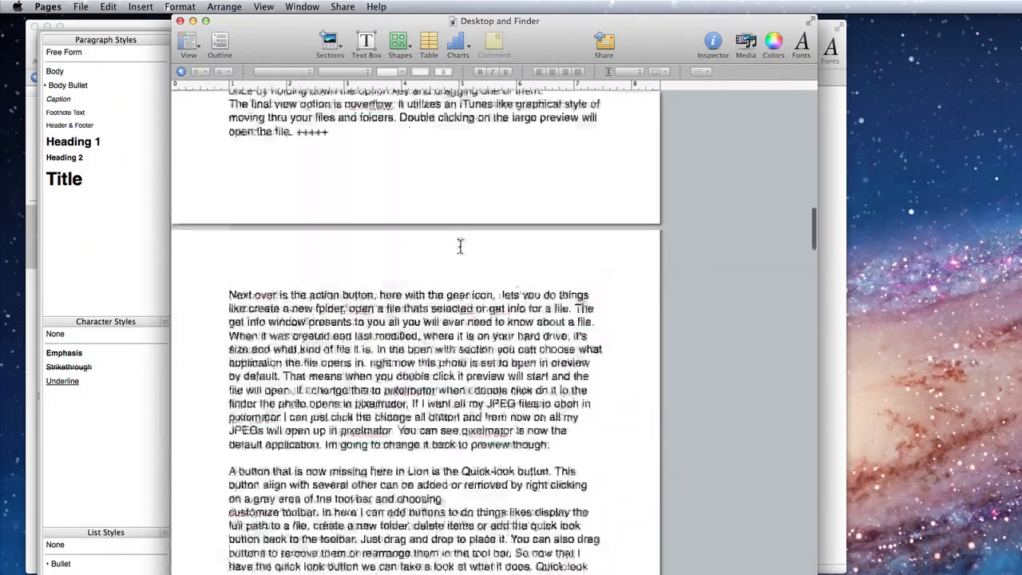
scroll(460, 246, down, 20)
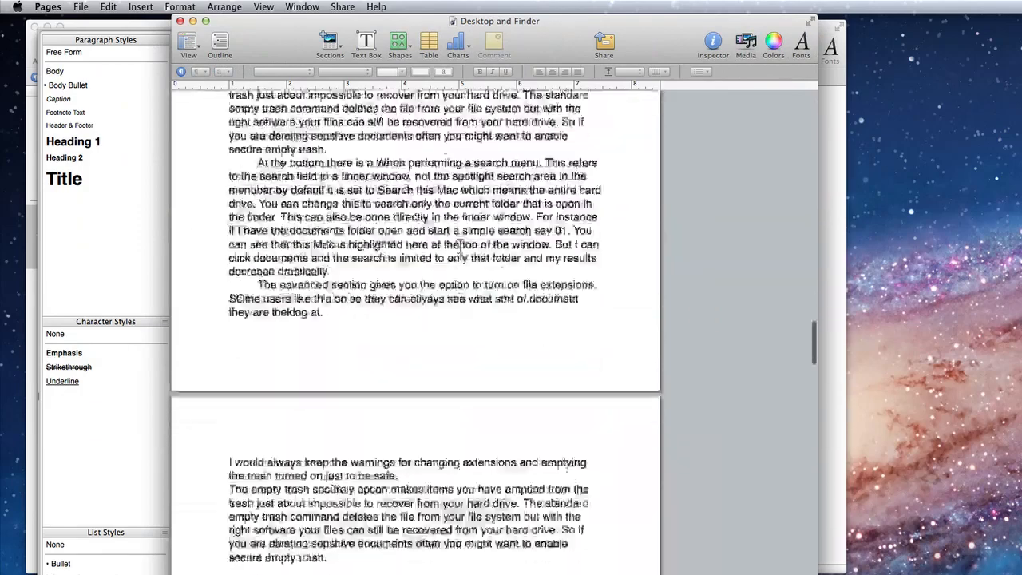
scroll(460, 246, down, 20)
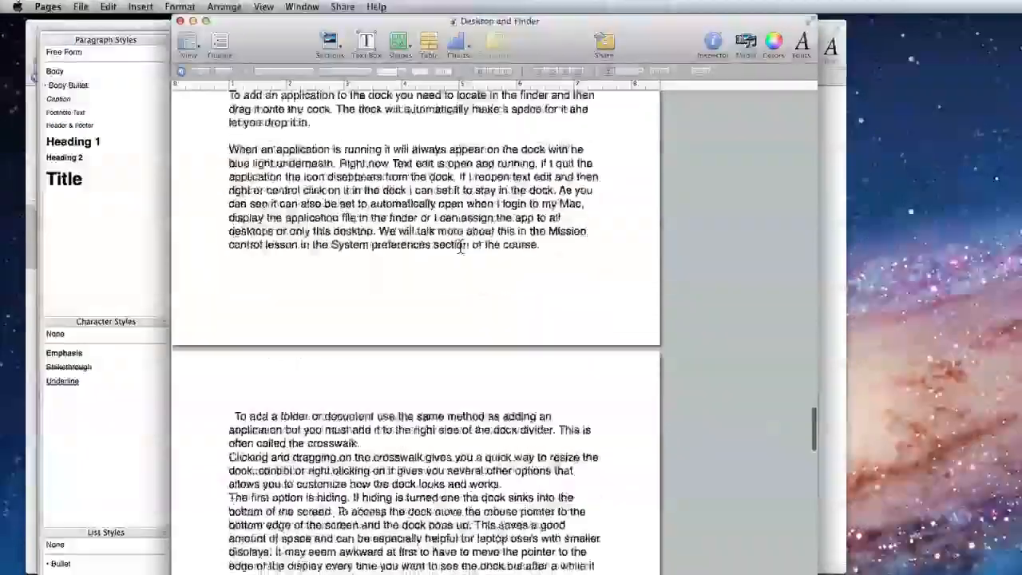
scroll(460, 245, down, 20)
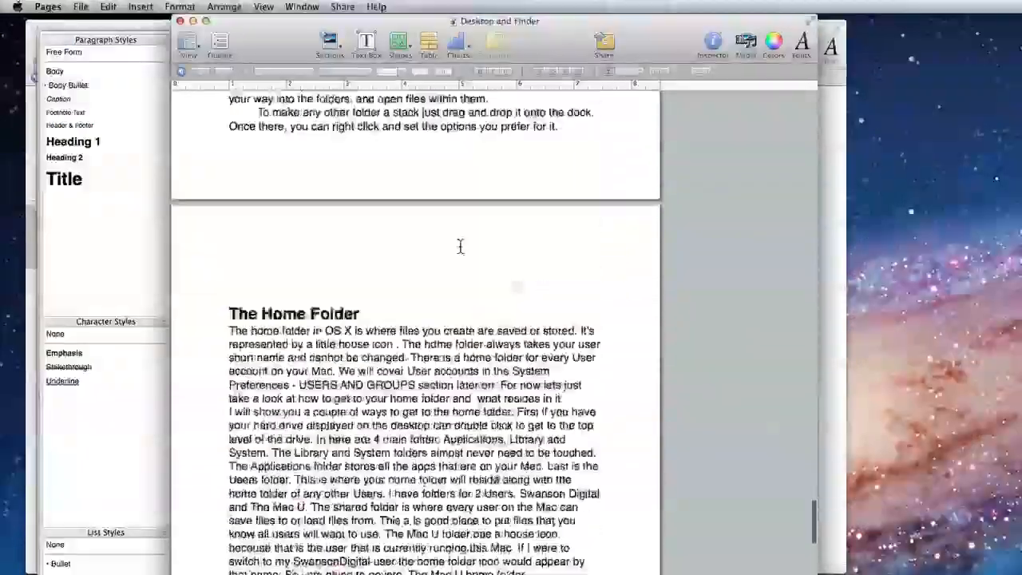
scroll(459, 246, down, 20)
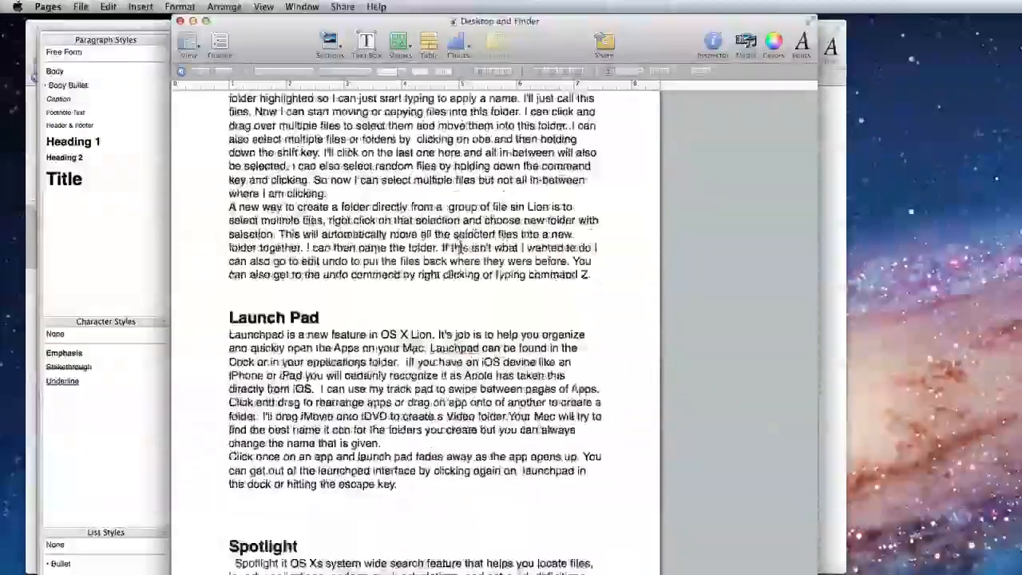
scroll(460, 245, up, 20)
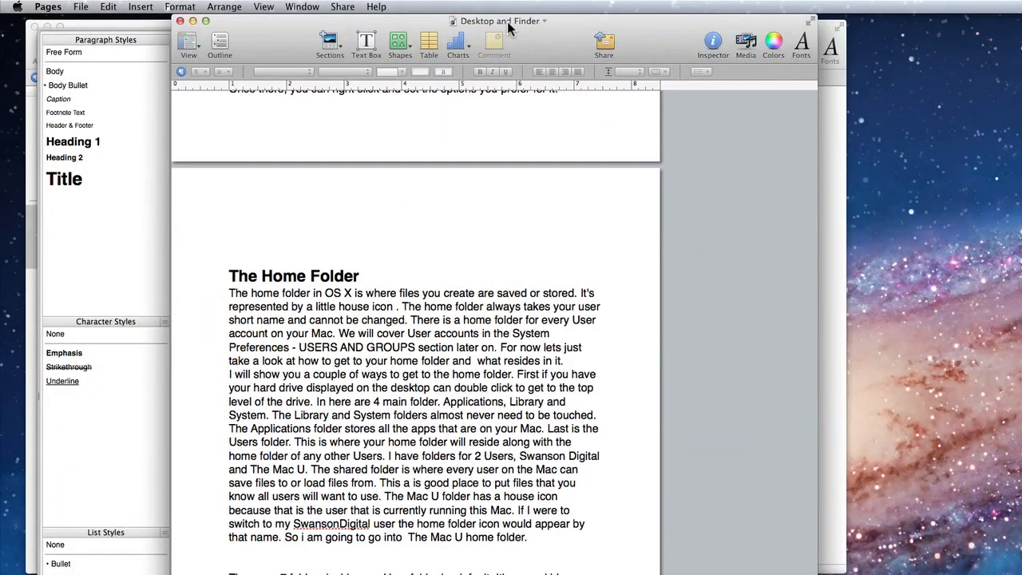
click(181, 22)
click(179, 30)
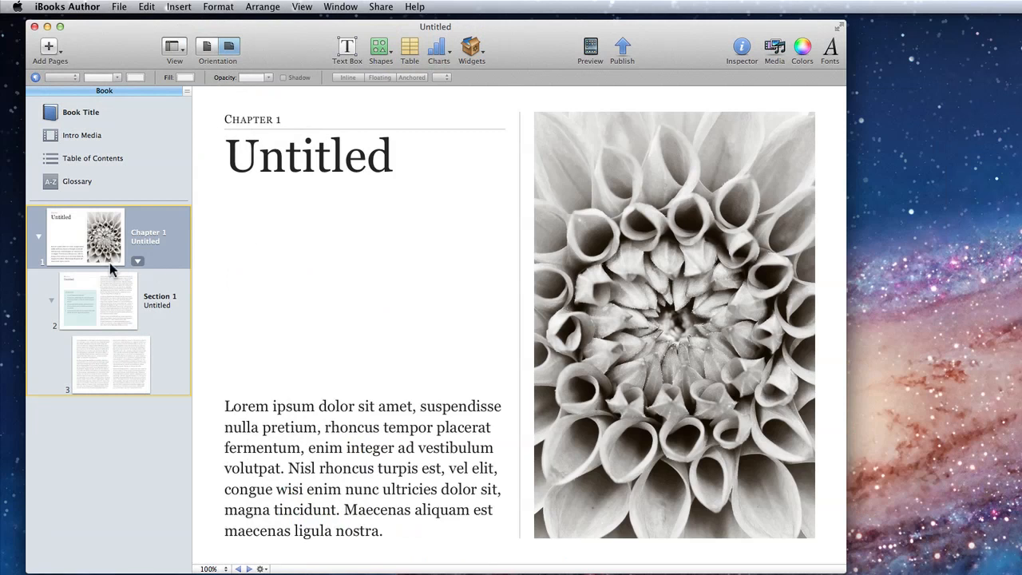
Look through the book template's Chapter 1, Section 1 and text pages in iBooks Author.
click(110, 289)
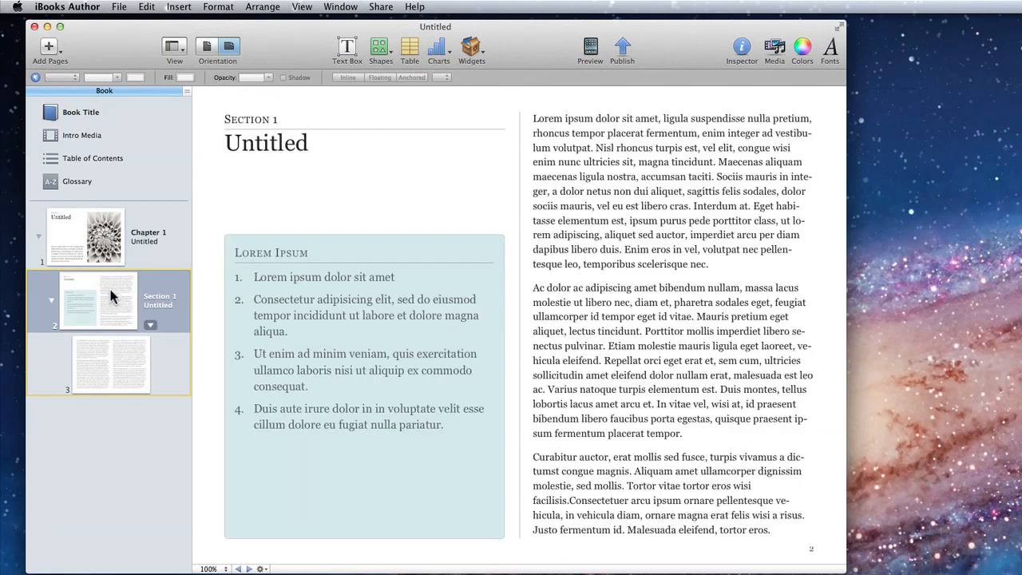
click(122, 360)
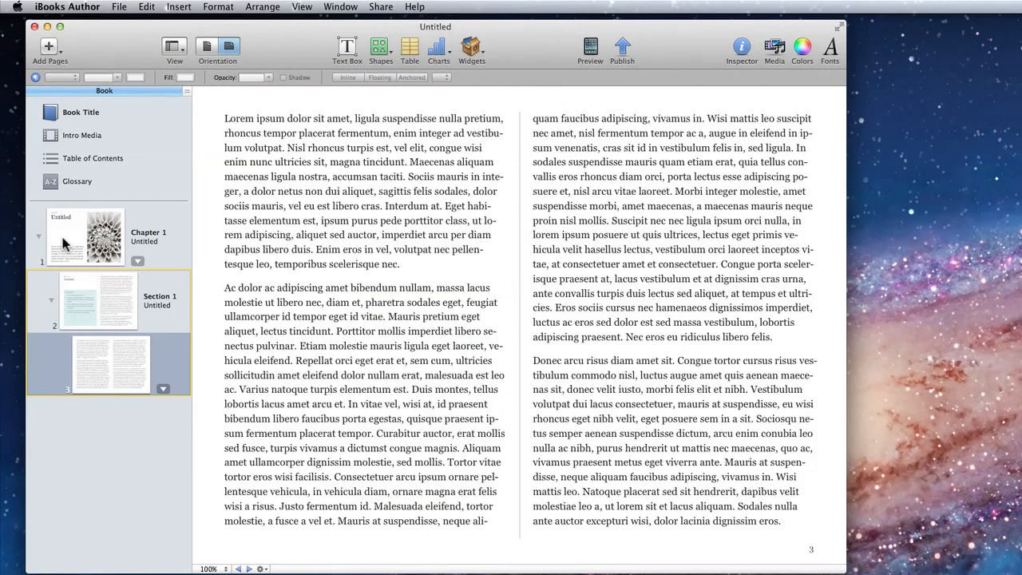
click(67, 248)
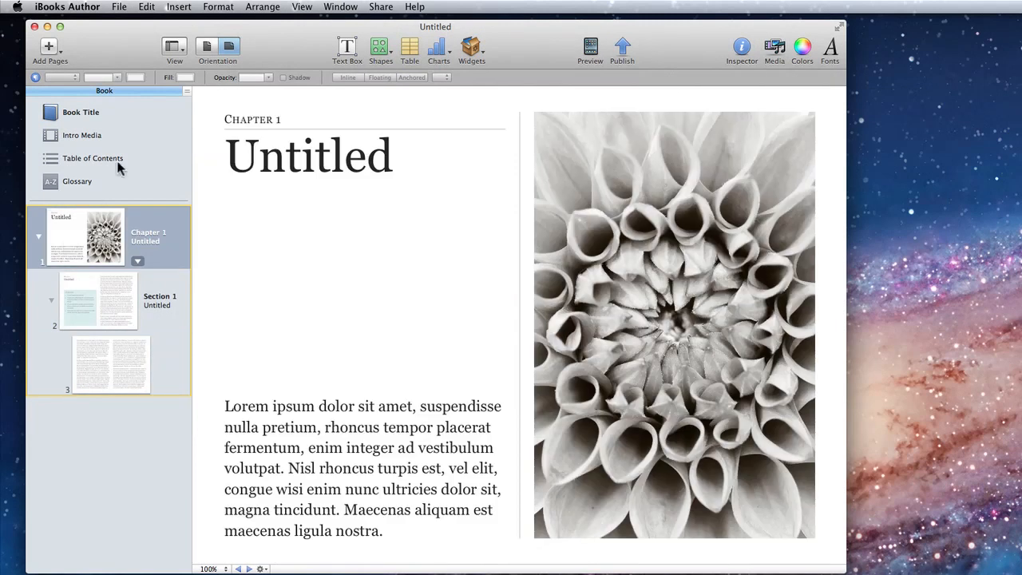
Import the Desktop and Finder document as a new chapter using the Chapter layout, preserving the document's paragraph styles.
click(174, 8)
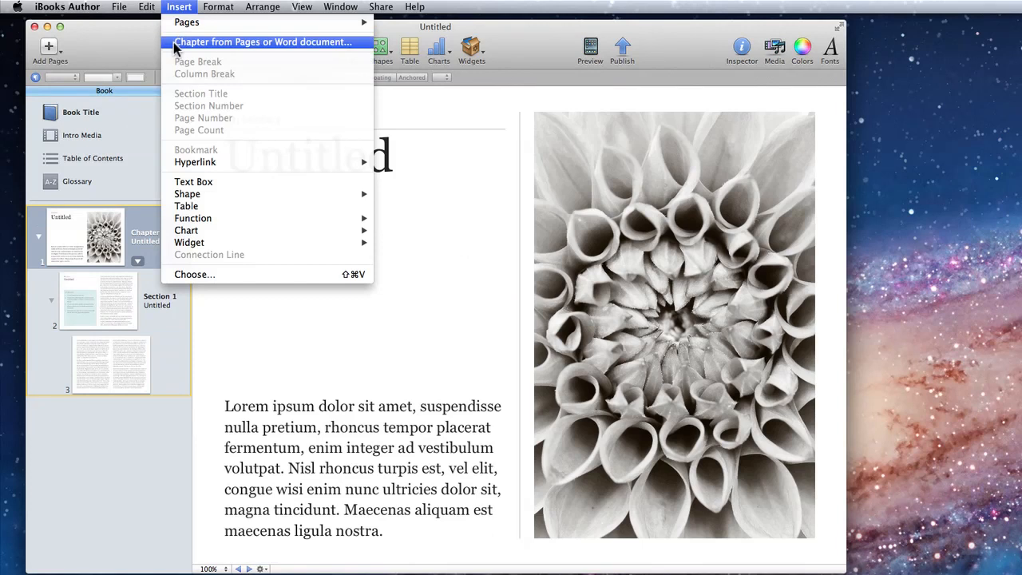
click(174, 44)
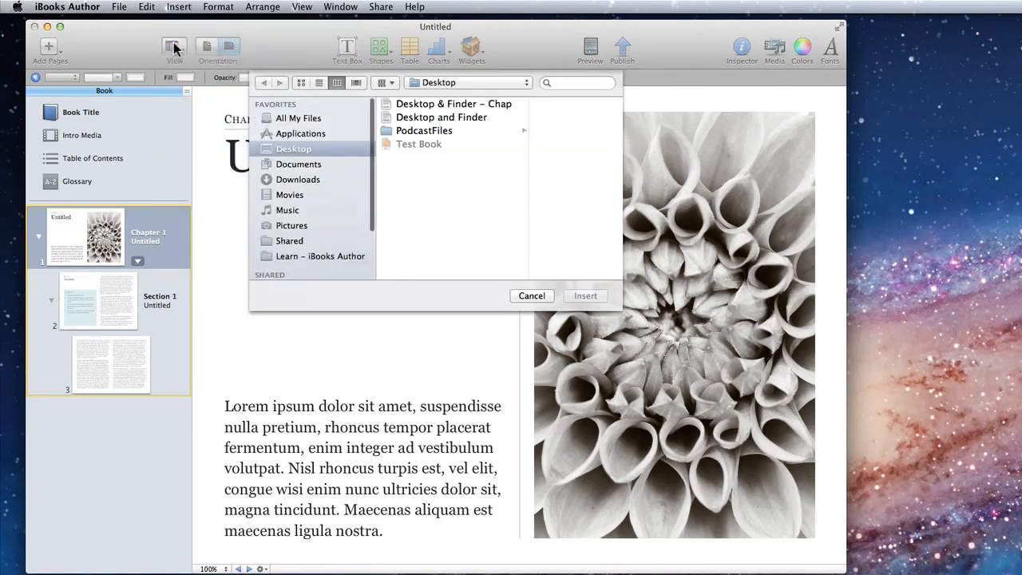
click(420, 120)
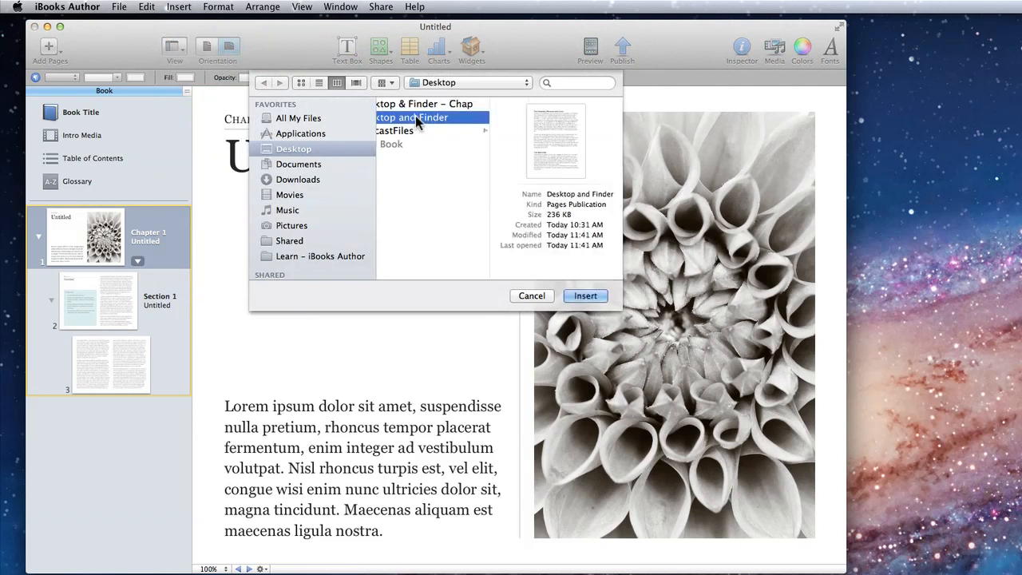
click(584, 295)
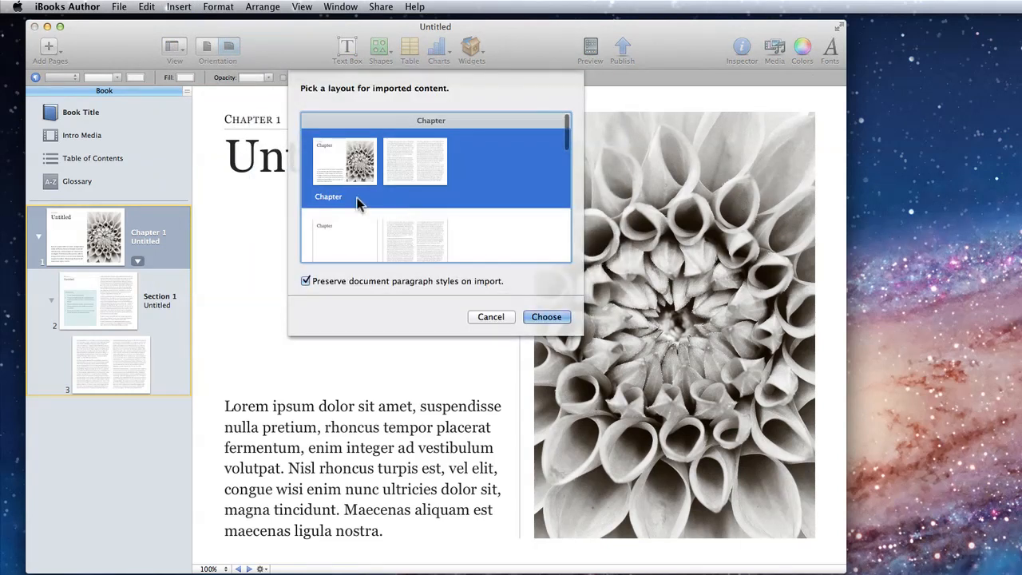
scroll(347, 199, down, 10)
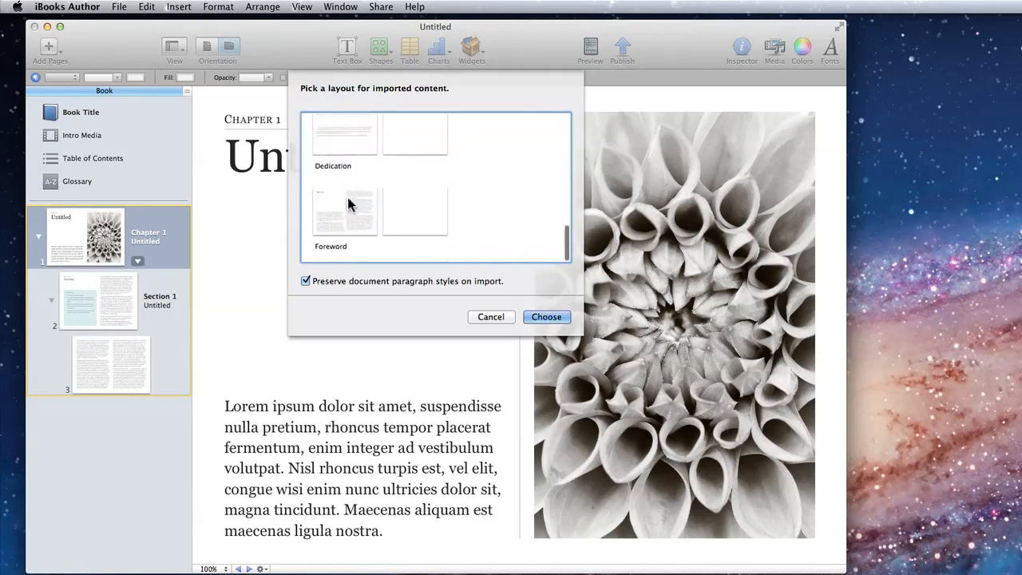
scroll(348, 204, up, 10)
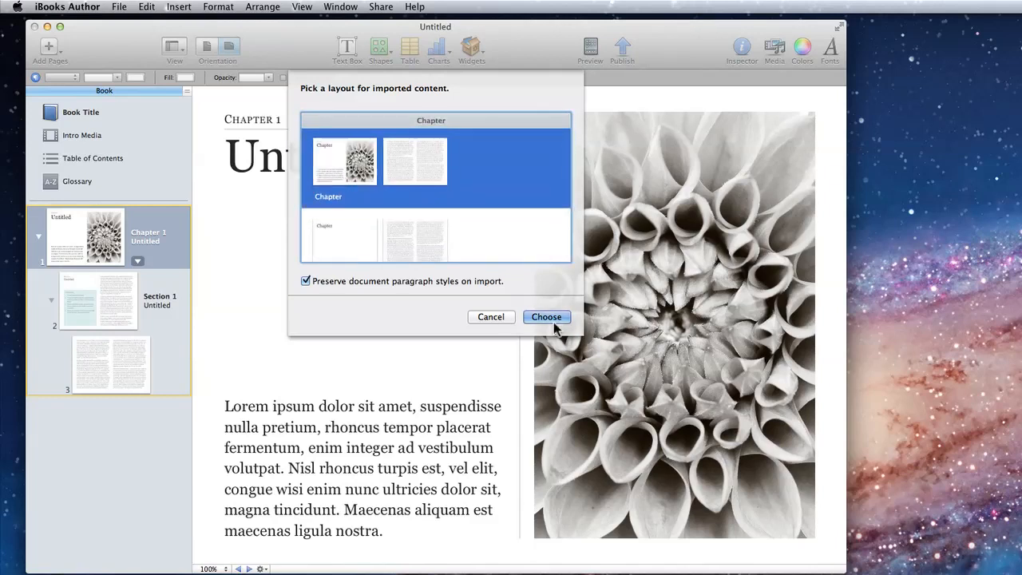
click(306, 281)
click(306, 282)
click(556, 317)
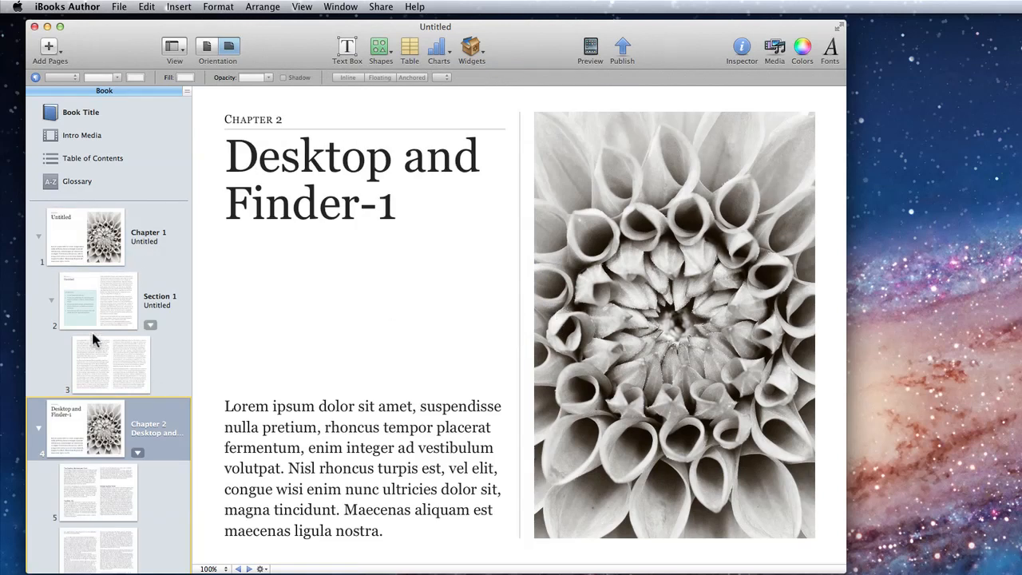
Examine how the imported text is laid out across the pages of Chapter 2, up to its last page and back.
scroll(92, 429, down, 5)
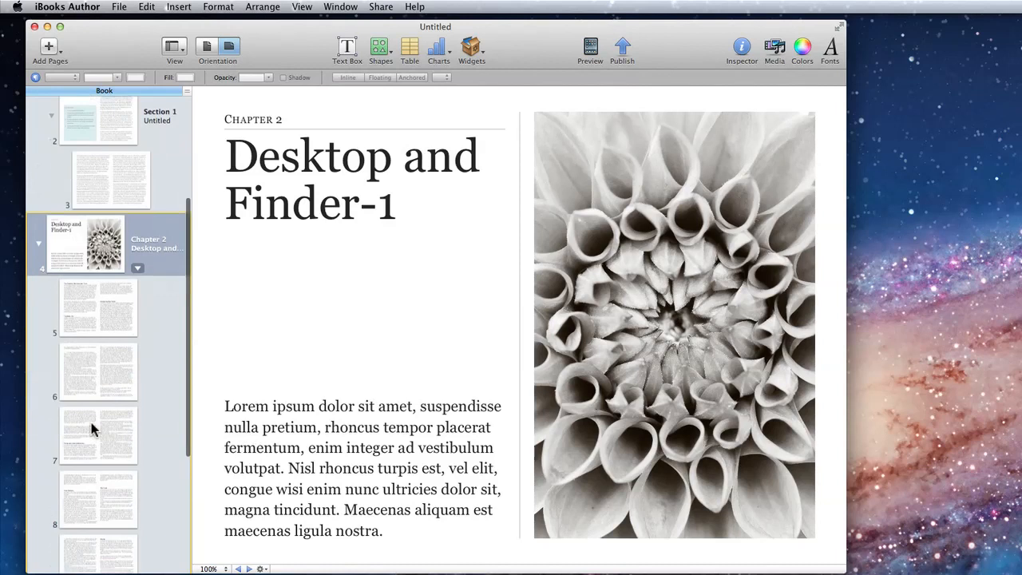
key(Down)
key(Down)
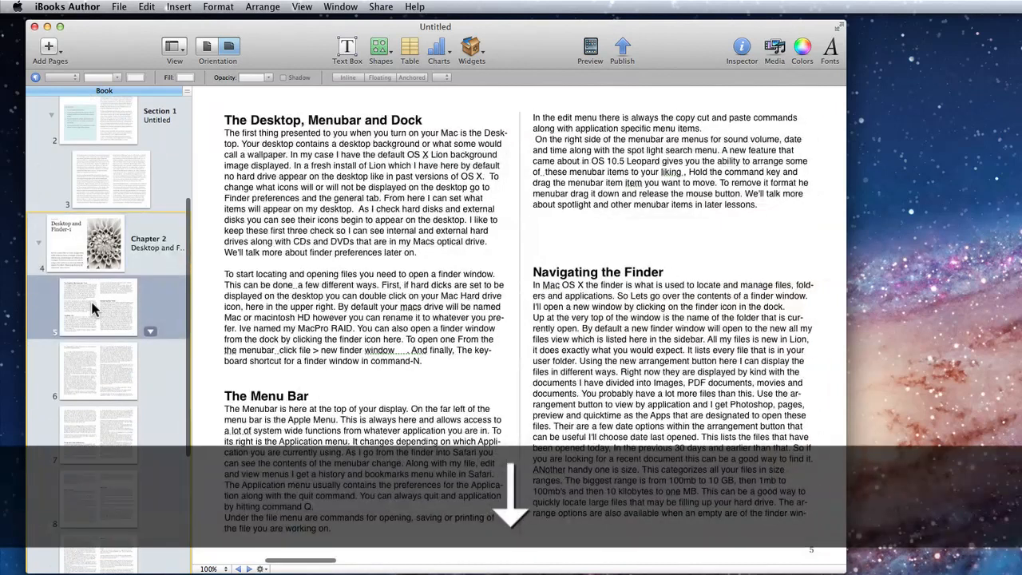
key(Down)
key(Down)
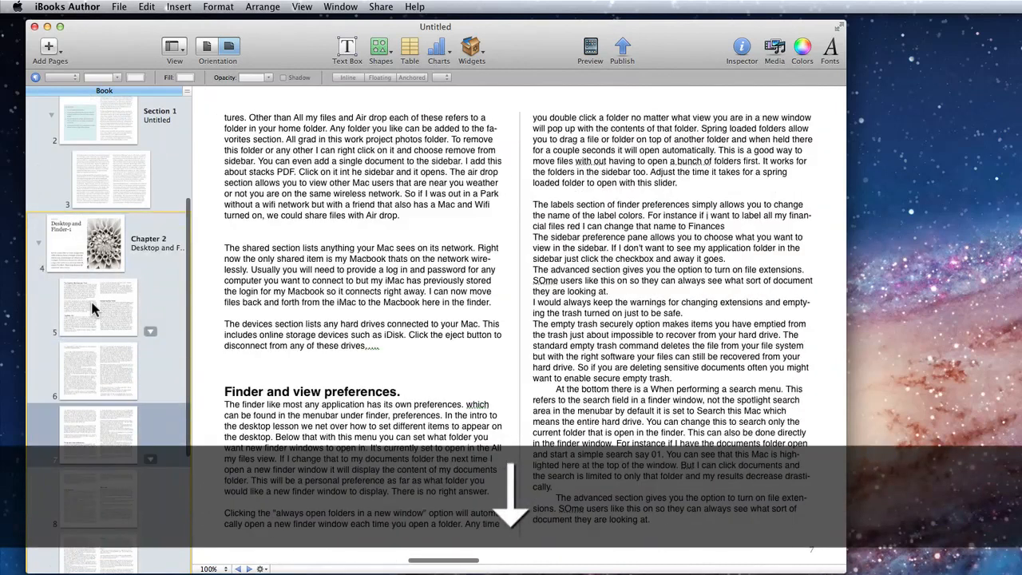
key(Down)
key(Down)
key(Down)
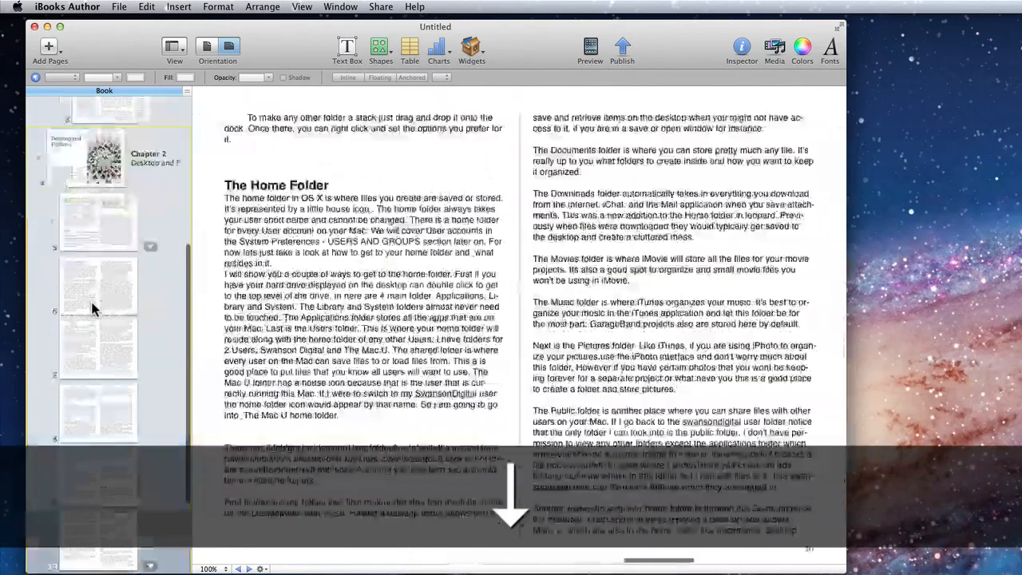
key(Down)
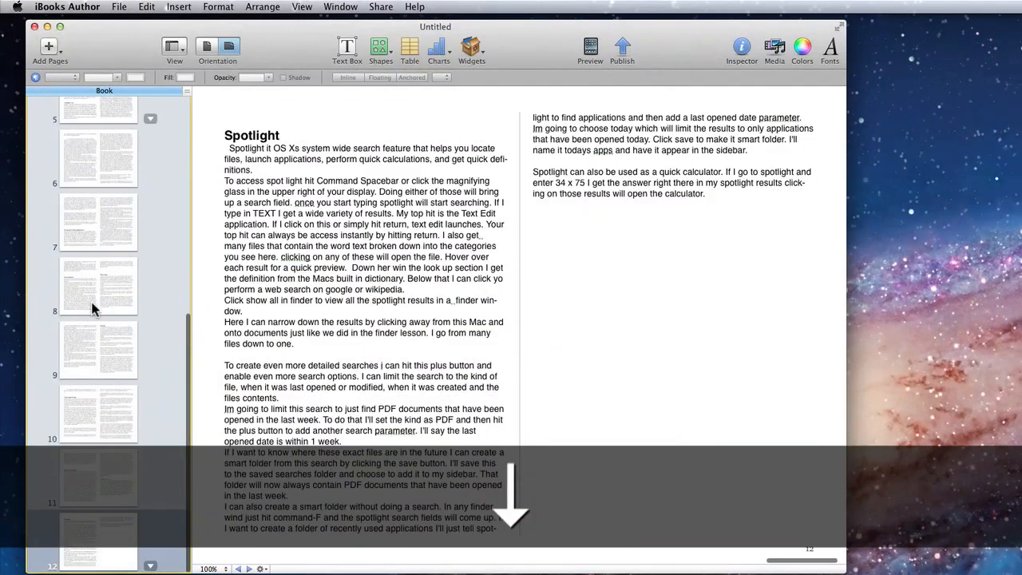
key(Up)
key(Up)
key(Up)
key(Up)
key(Up)
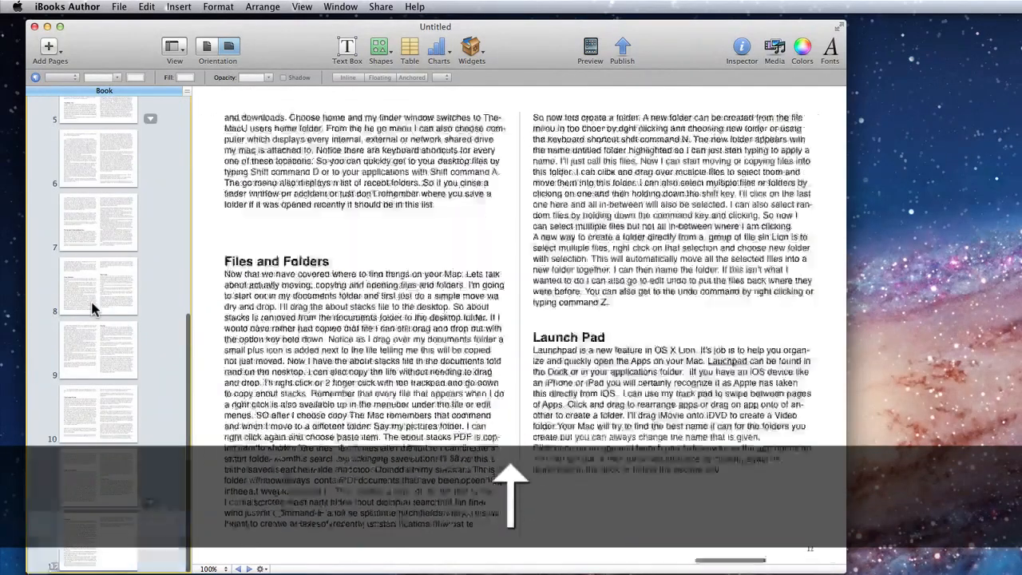
key(Up)
key(Up)
key(Up)
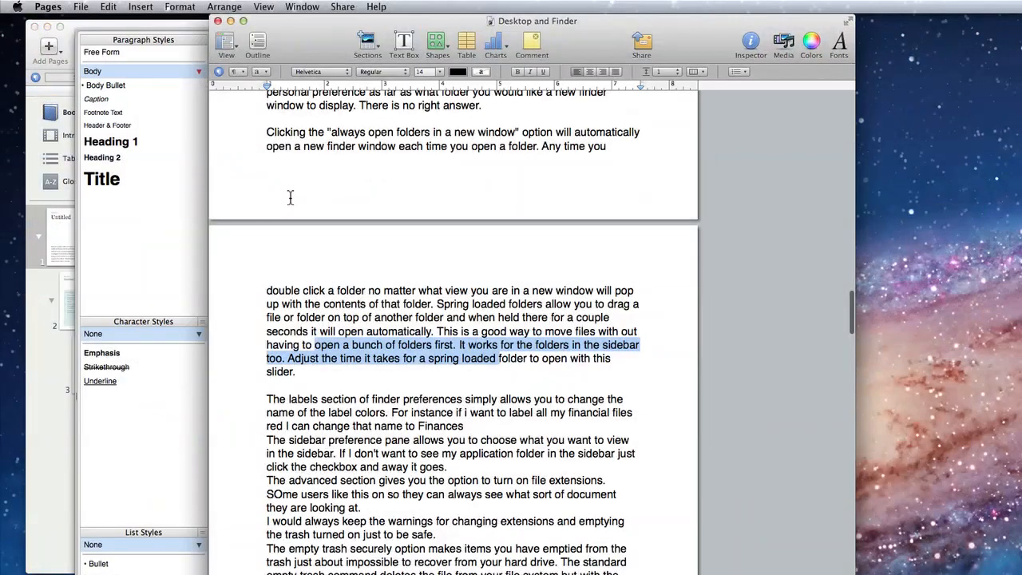
Insert a section break before the heading "The Menu Bar" in the Desktop and Finder Pages document.
scroll(290, 198, up, 20)
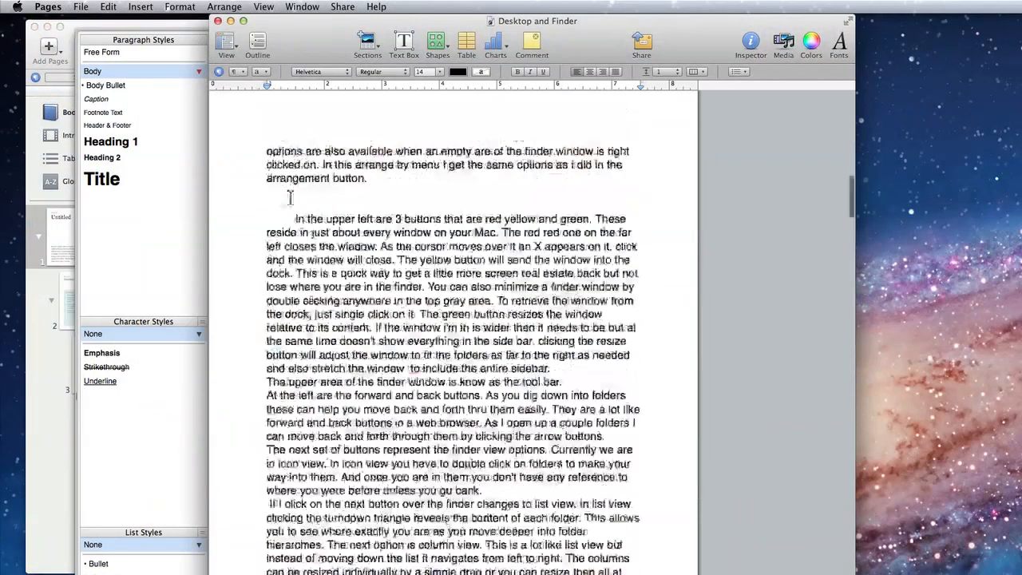
click(269, 160)
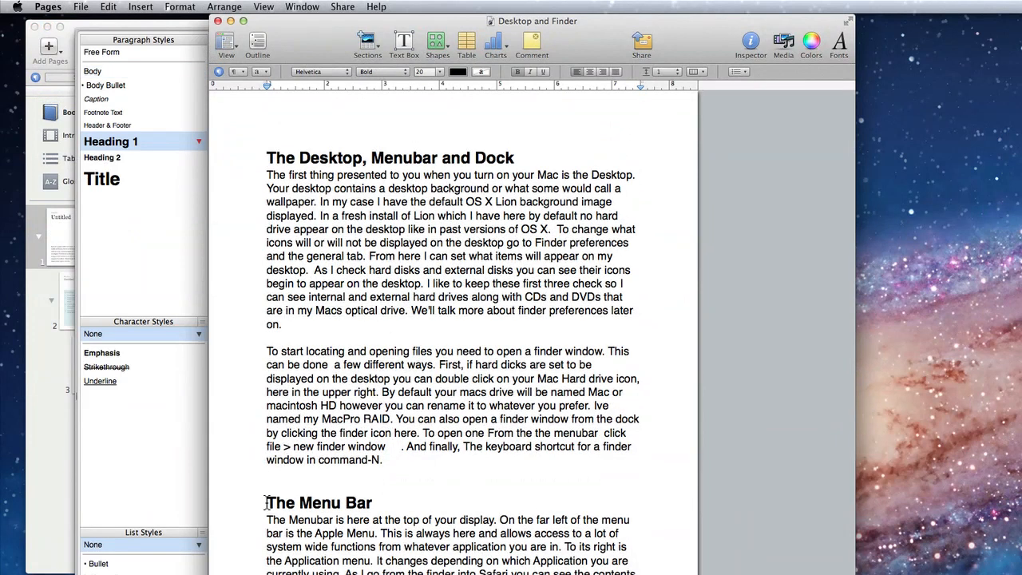
click(139, 8)
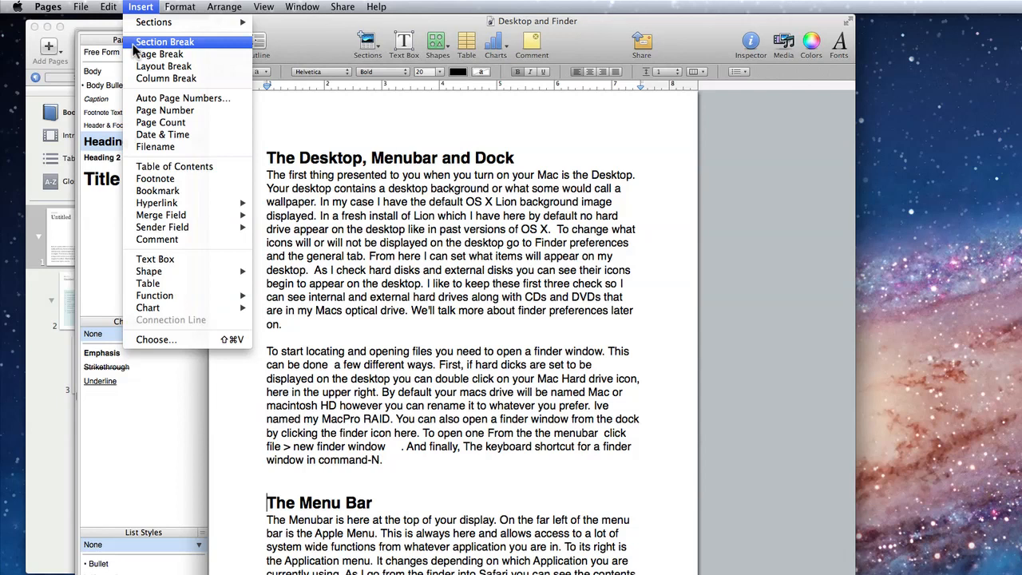
click(133, 43)
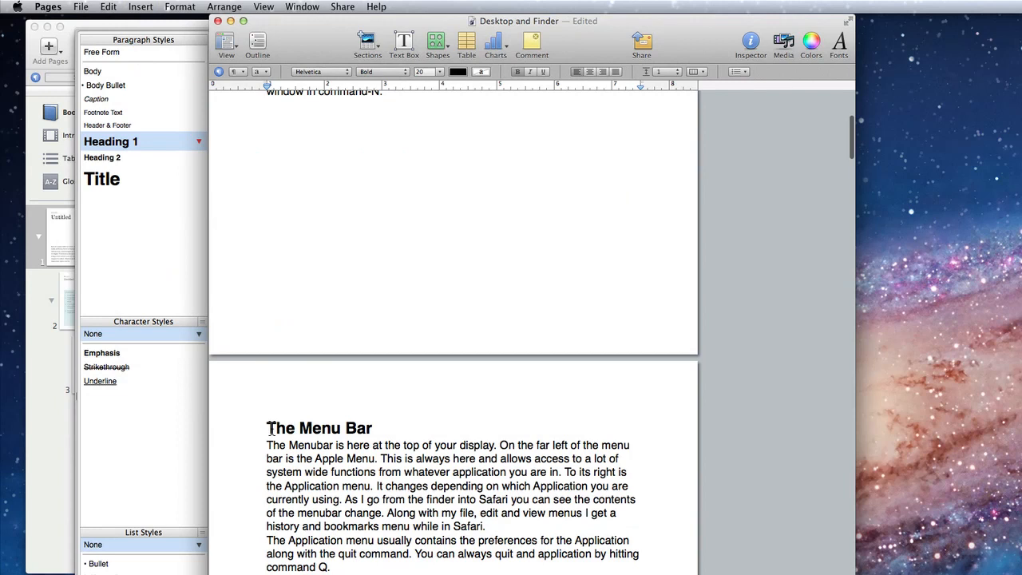
Insert a section break before the heading "Navigating the Finder".
scroll(270, 428, down, 10)
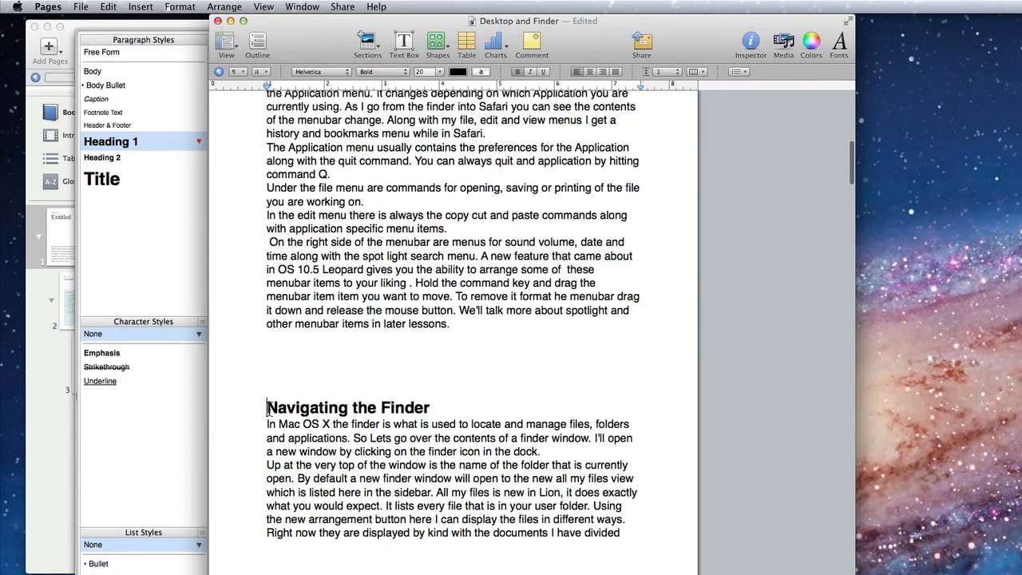
click(141, 7)
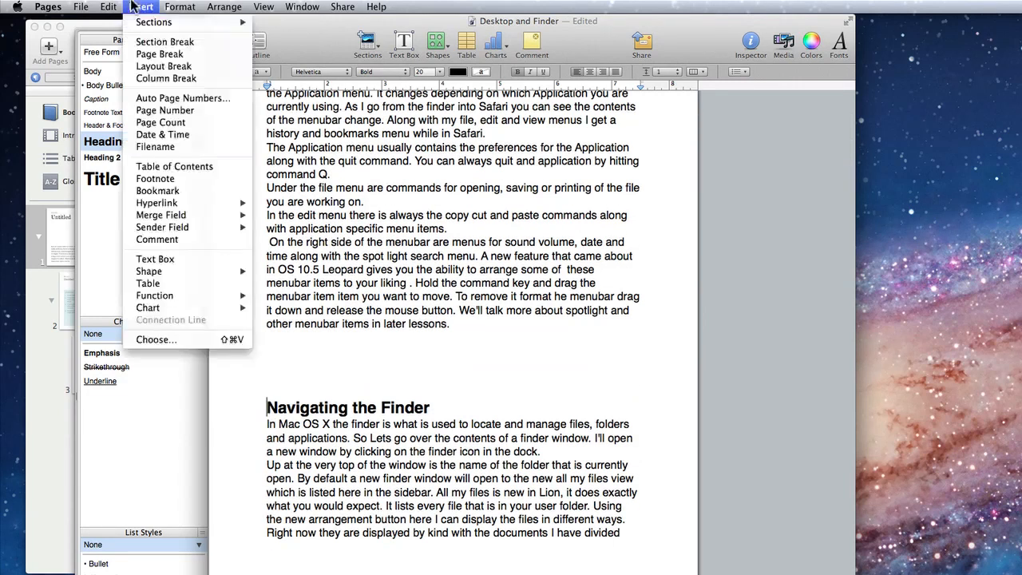
click(139, 41)
scroll(258, 421, down, 12)
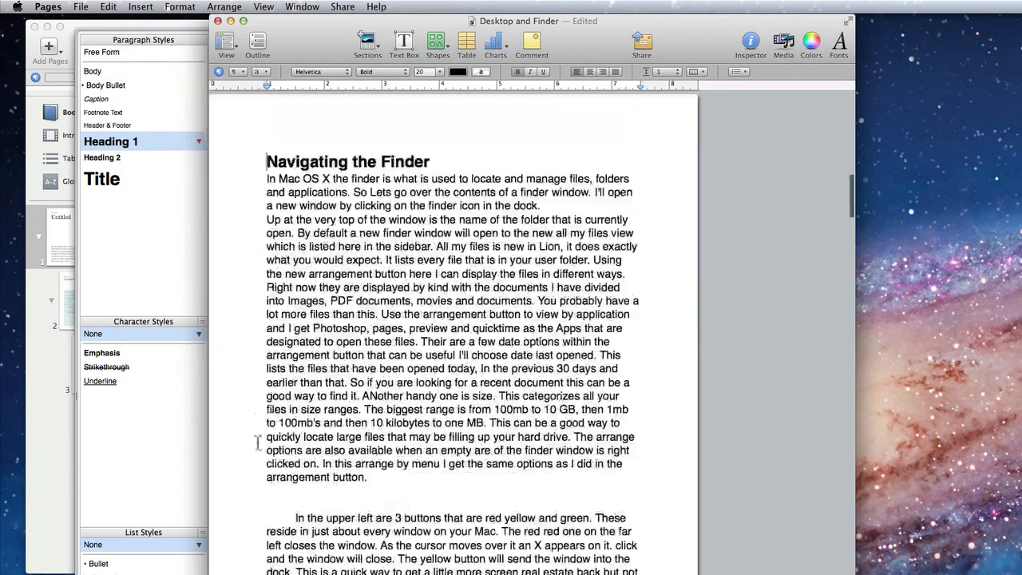
scroll(258, 476, down, 20)
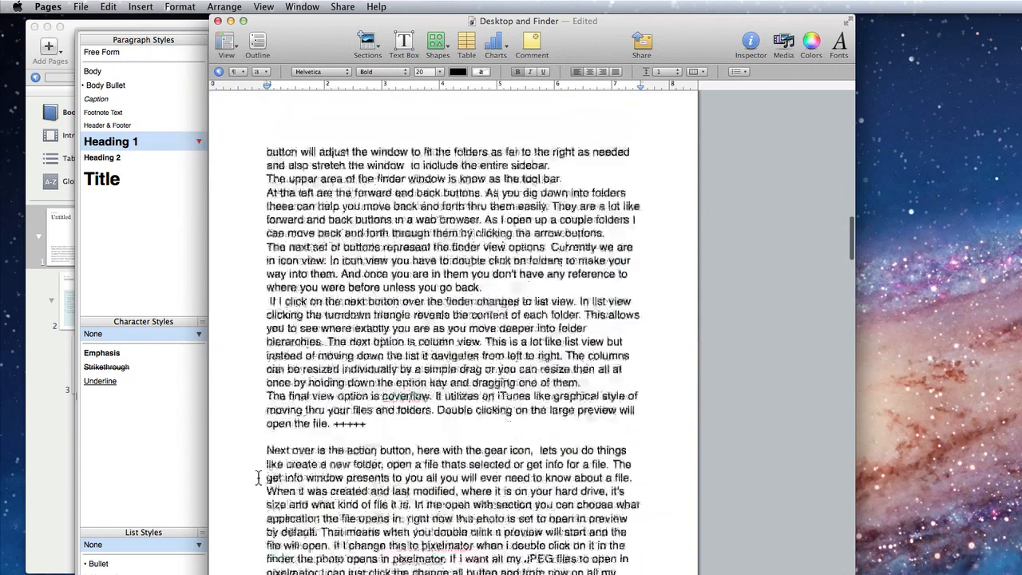
scroll(258, 477, down, 8)
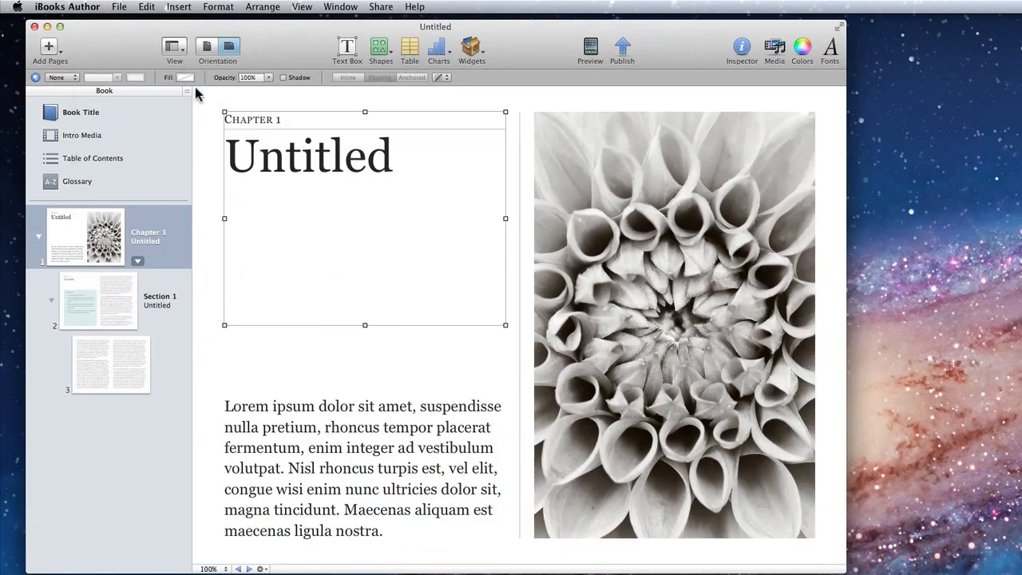
Import the "Desktop & Finder - Chap" Pages document using the Chapter layout, preserving the document's paragraph styles.
click(177, 7)
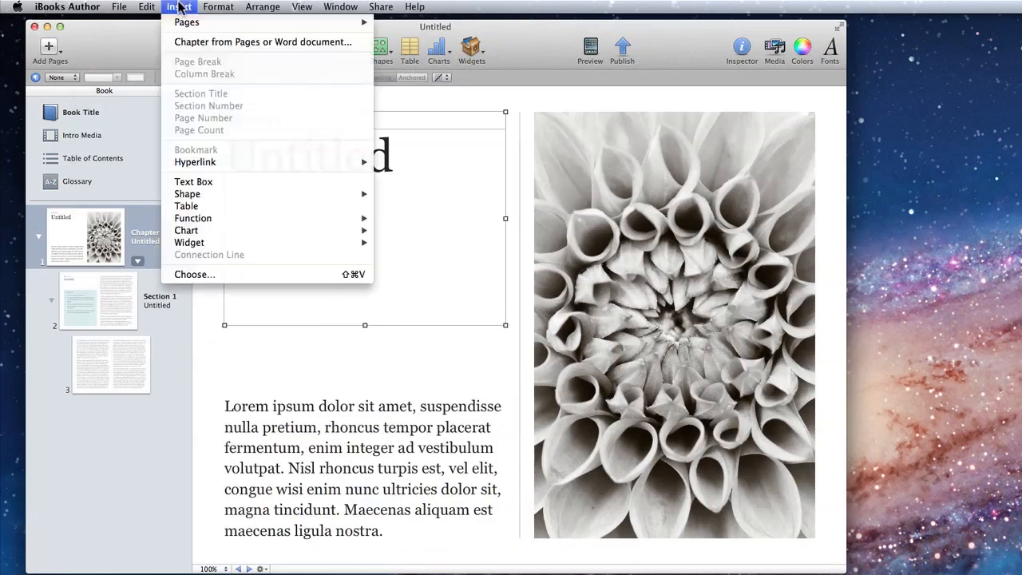
click(188, 47)
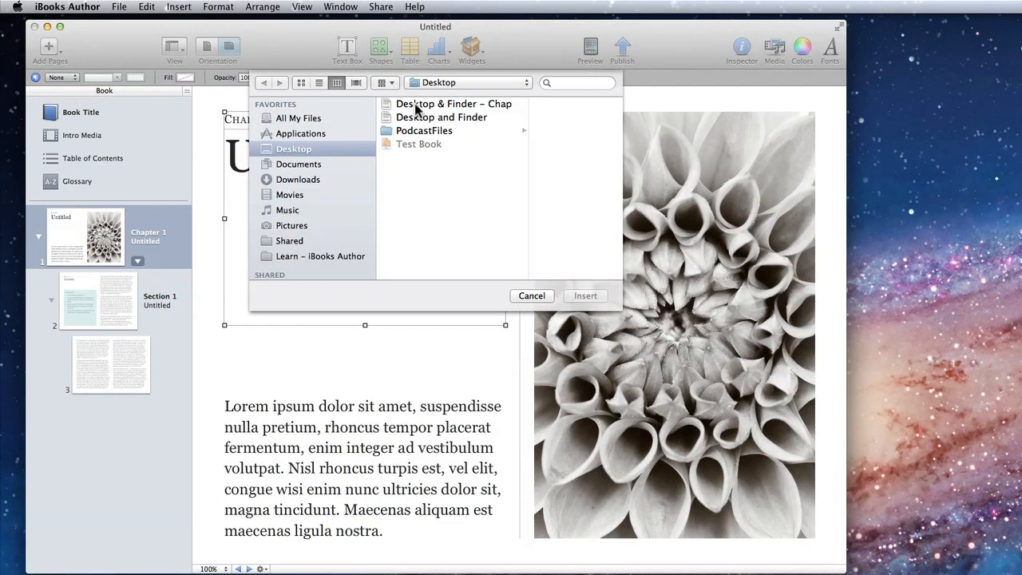
click(415, 104)
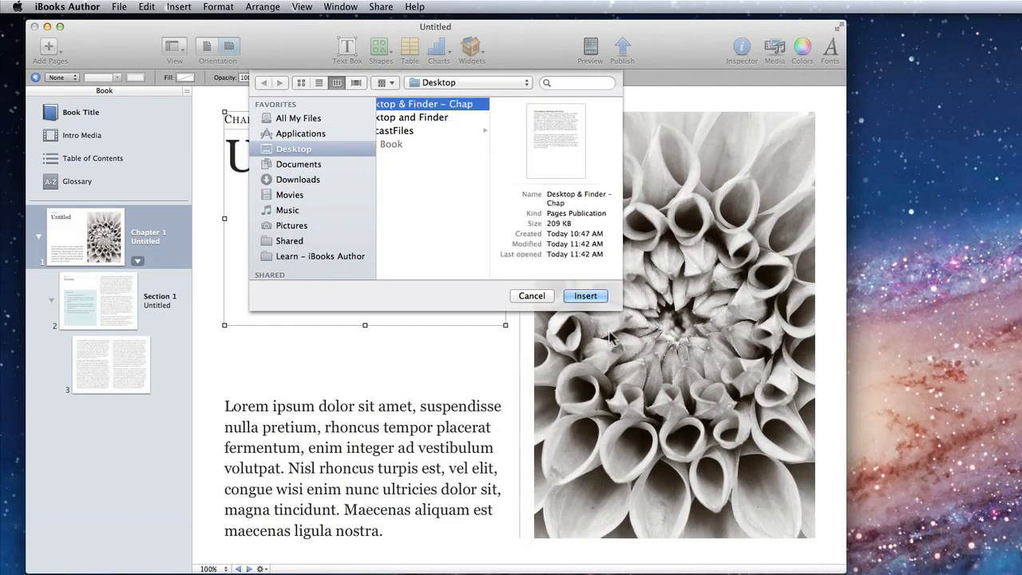
click(585, 297)
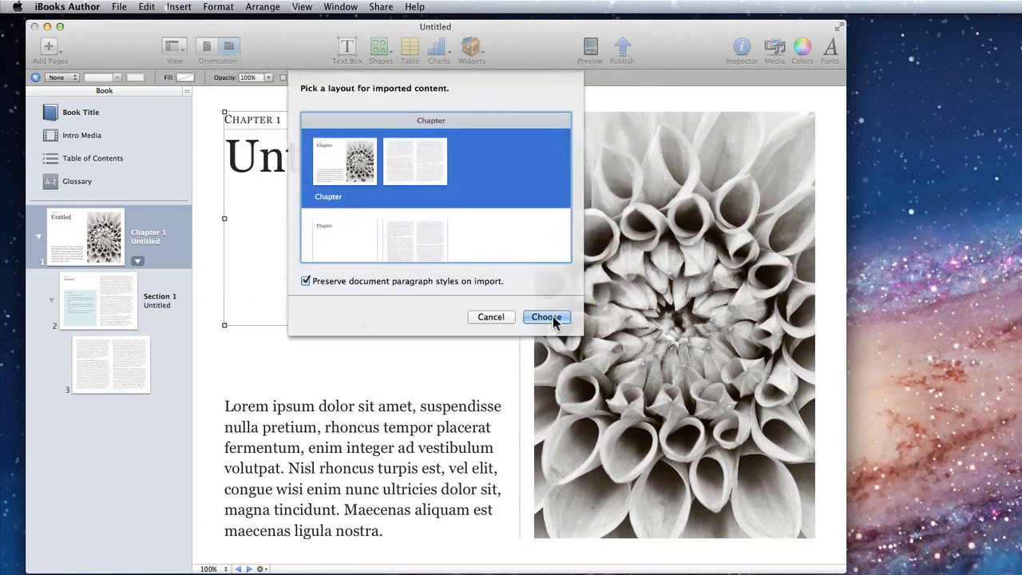
click(552, 316)
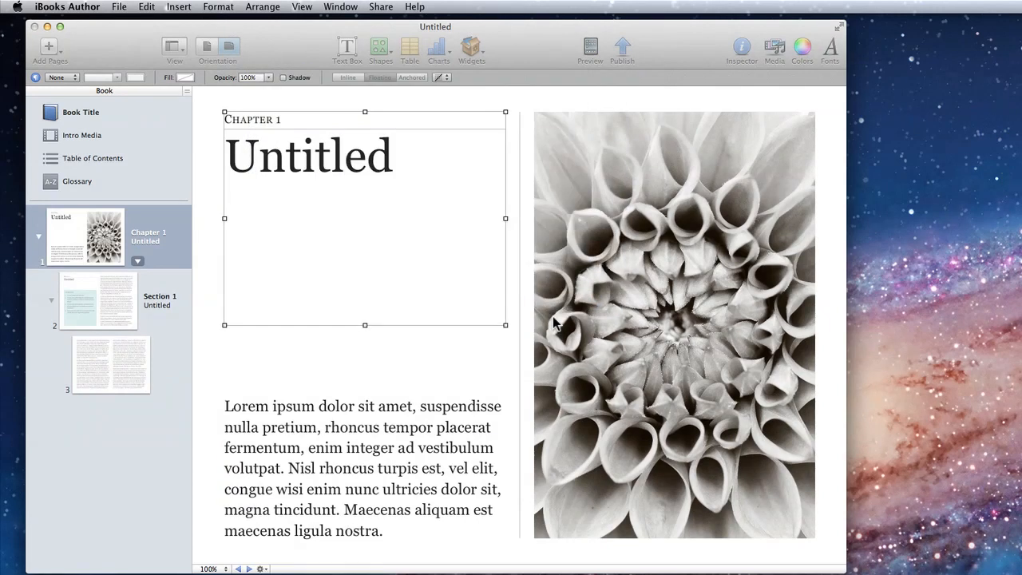
Examine how the imported document is divided into chapters, viewing the title pages of Chapters 3 and 9 and the text page after Chapter 9's title.
scroll(141, 220, up, 20)
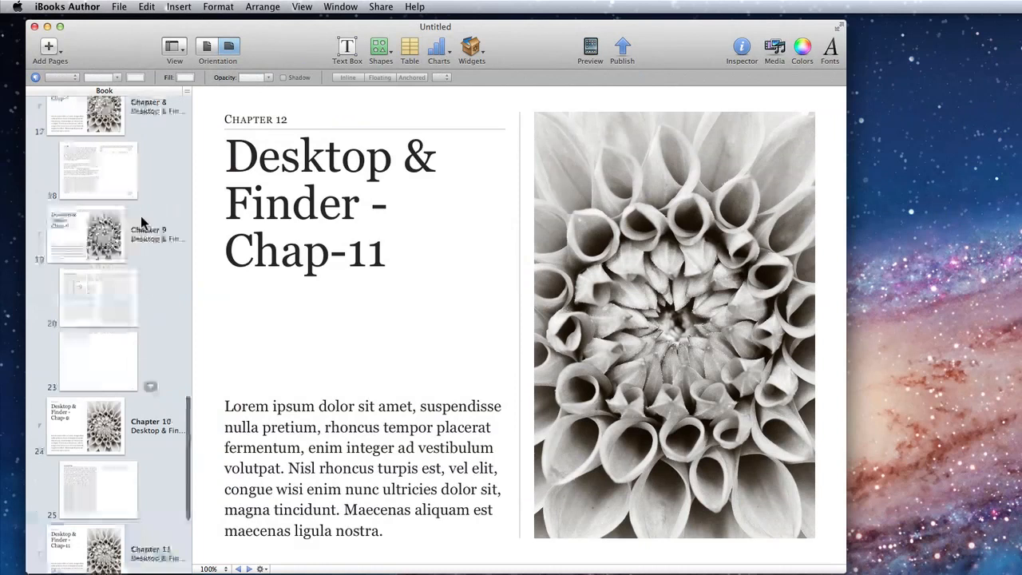
scroll(141, 220, down, 3)
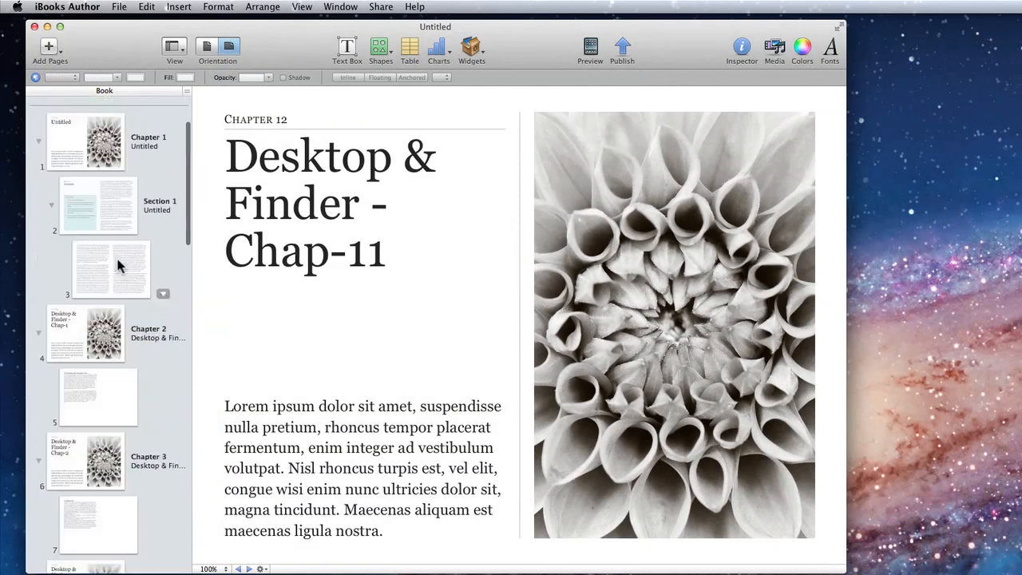
click(82, 340)
key(Down)
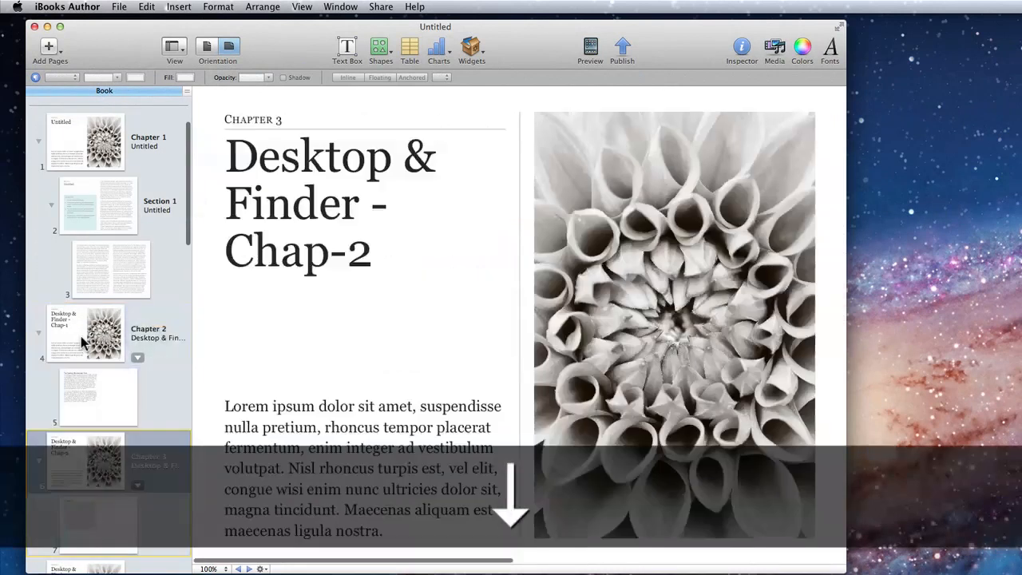
scroll(83, 342, down, 10)
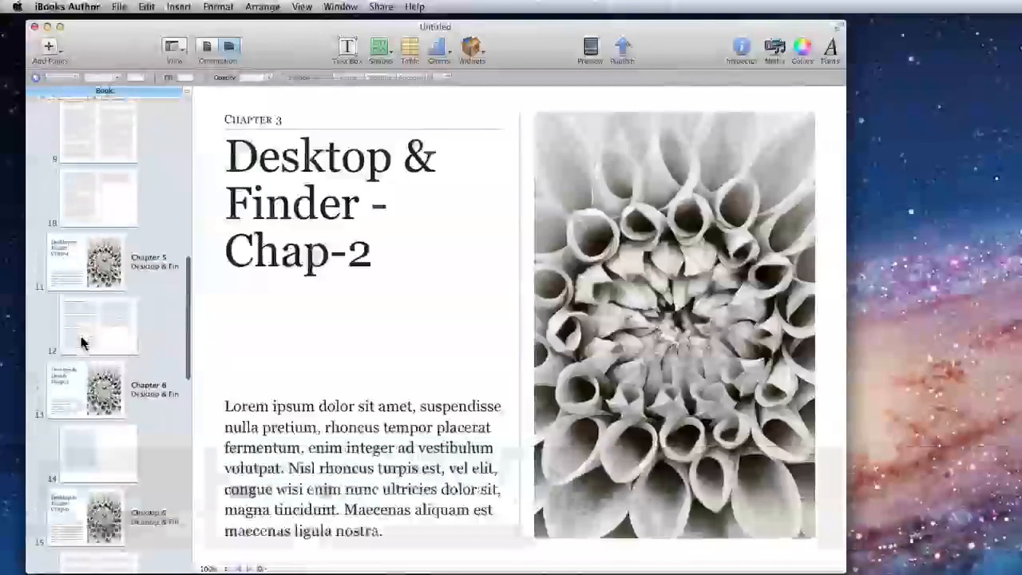
scroll(82, 342, down, 5)
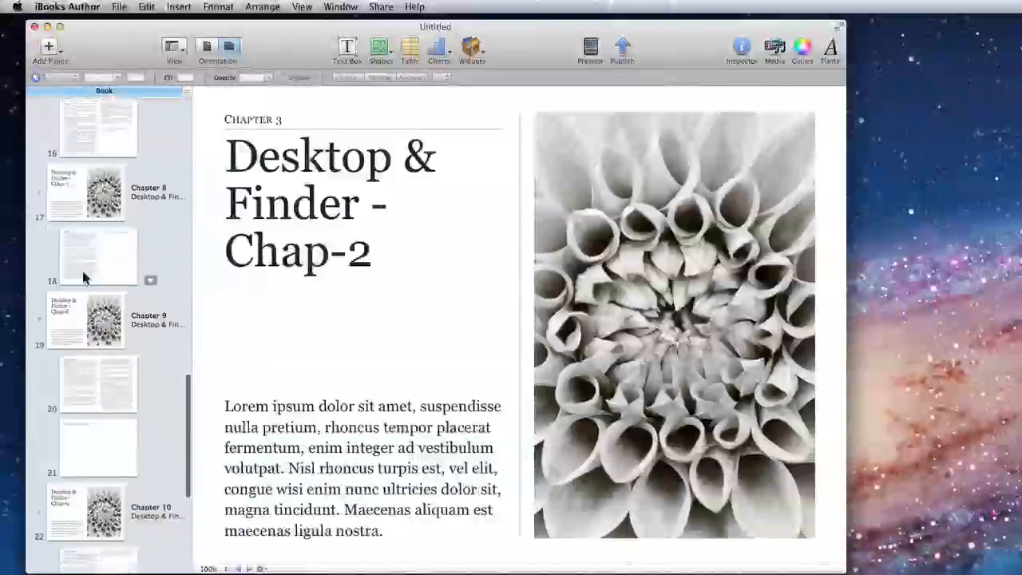
click(82, 266)
click(89, 313)
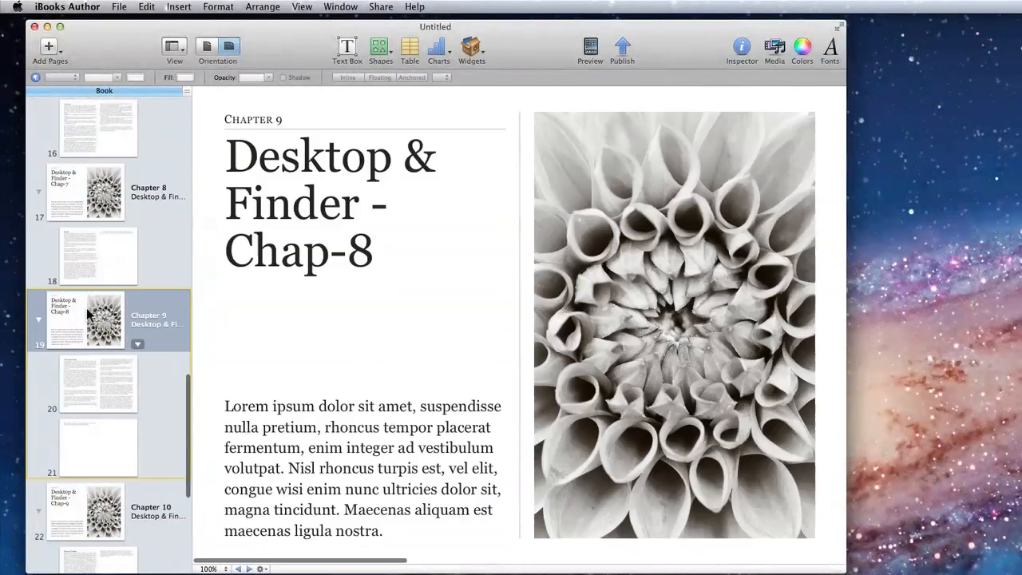
click(94, 391)
Delete the Untitled template chapter at the start of the book.
scroll(106, 217, up, 20)
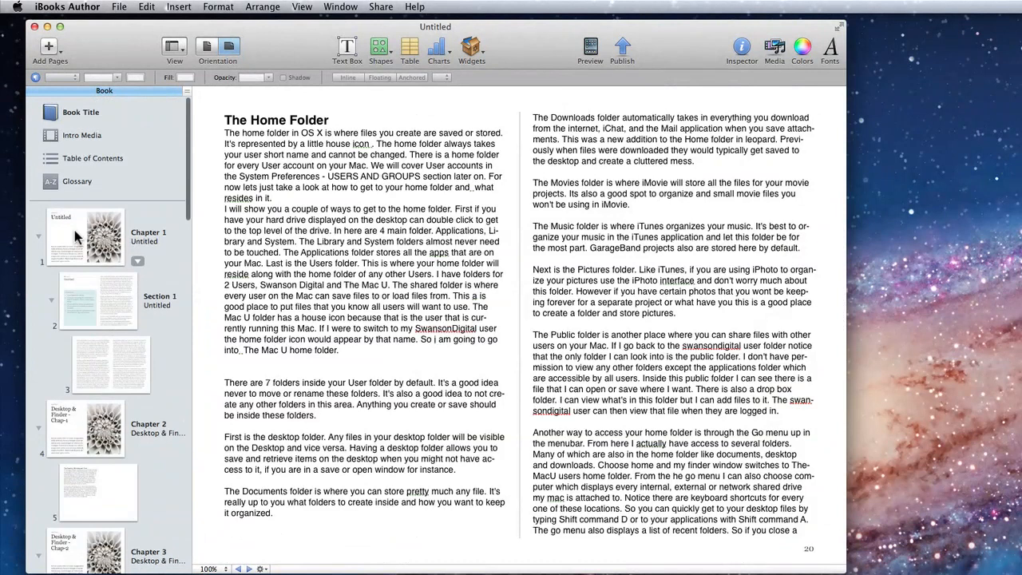
right_click(74, 230)
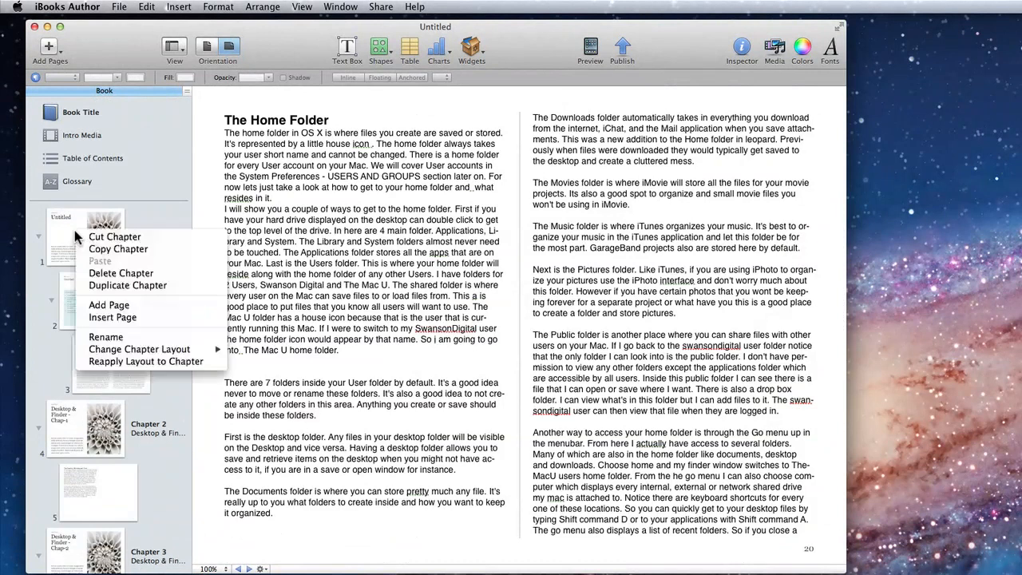
click(112, 273)
click(532, 152)
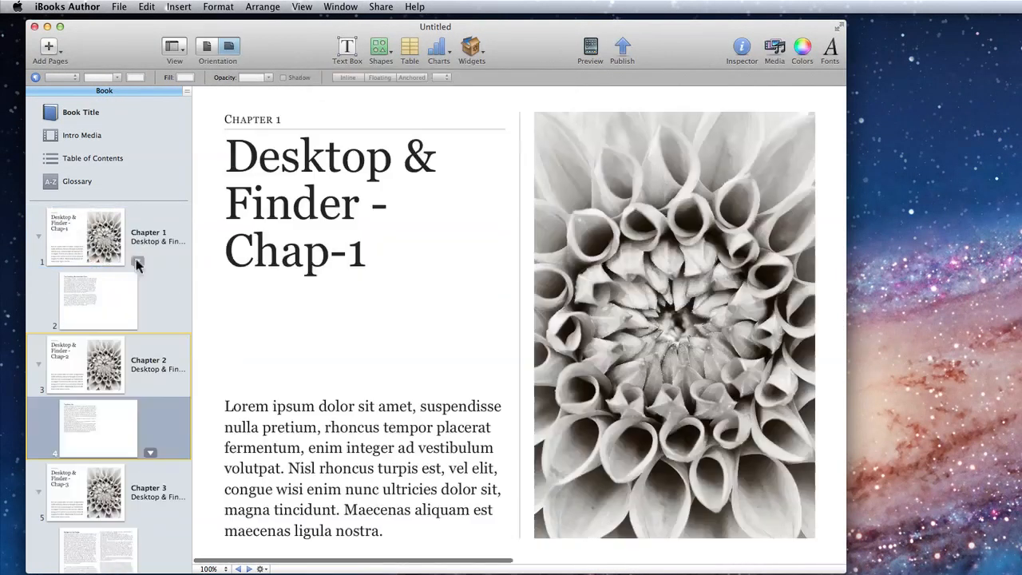
Page through the imported Chapters 1 to 3 and back to check their title and text pages.
click(96, 239)
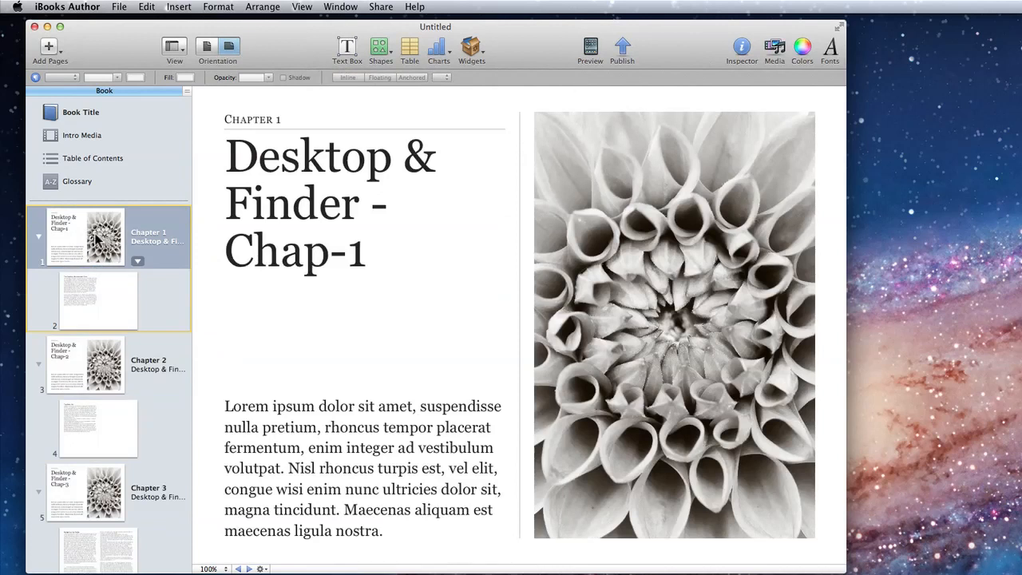
key(Down)
key(Down)
key(Down)
key(Down)
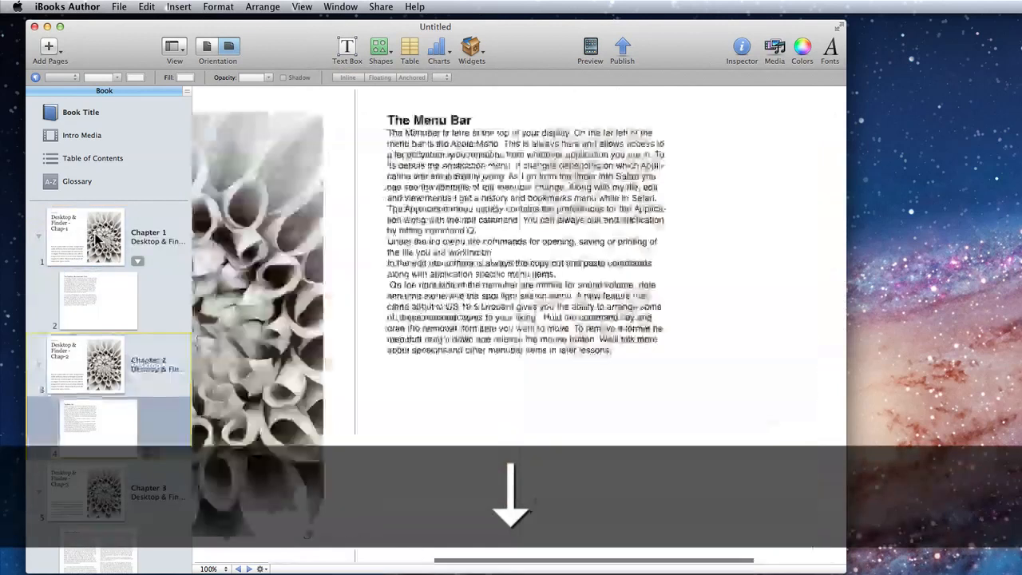
key(Down)
key(Down)
key(Down)
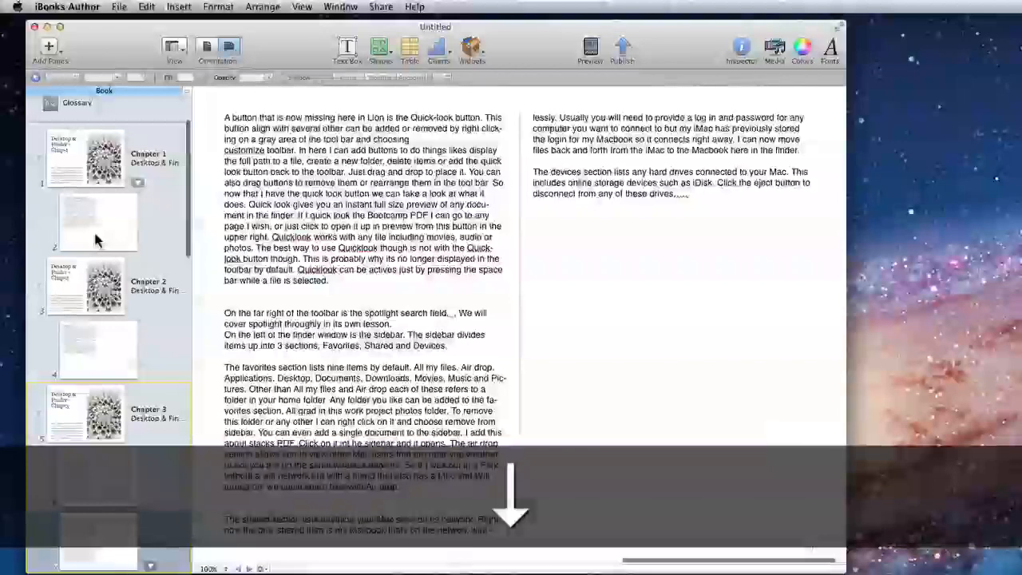
key(Up)
key(Up)
key(Up)
key(Up)
key(Up)
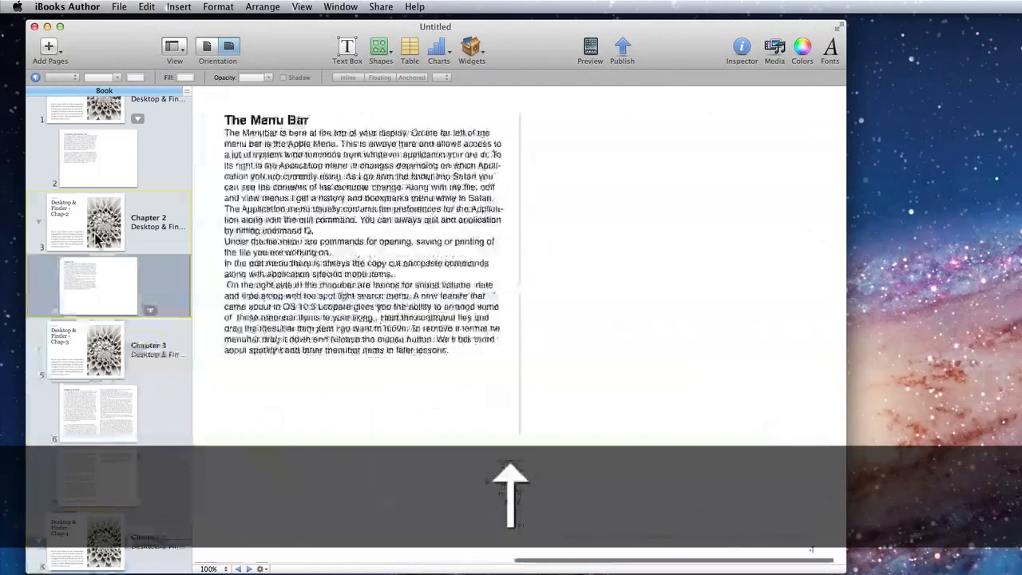
key(Up)
key(Up)
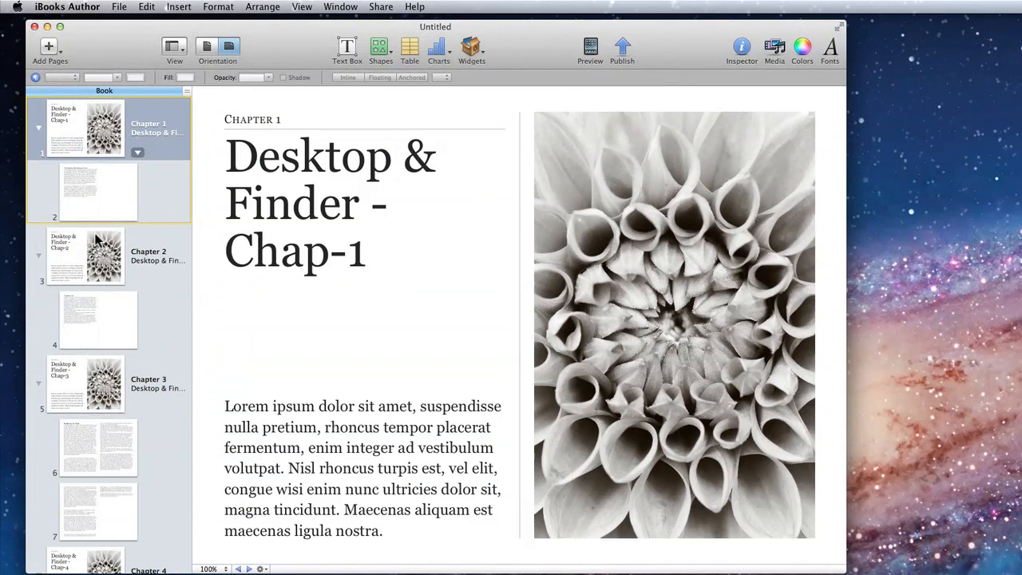
scroll(95, 239, up, 5)
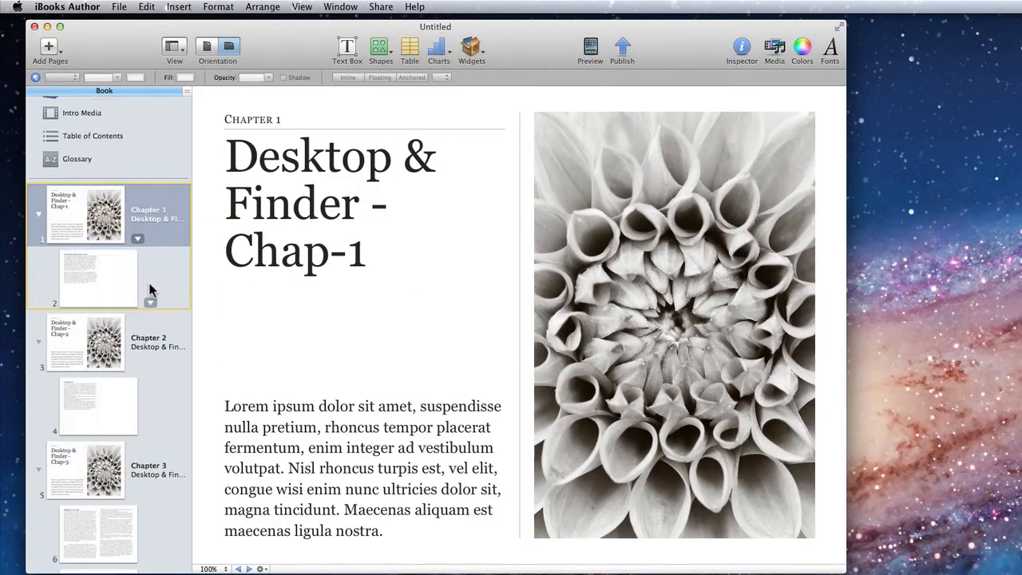
Retitle Chapter 1 with the heading "The Desktop, Menubar and Dock" copied from its text page.
click(104, 284)
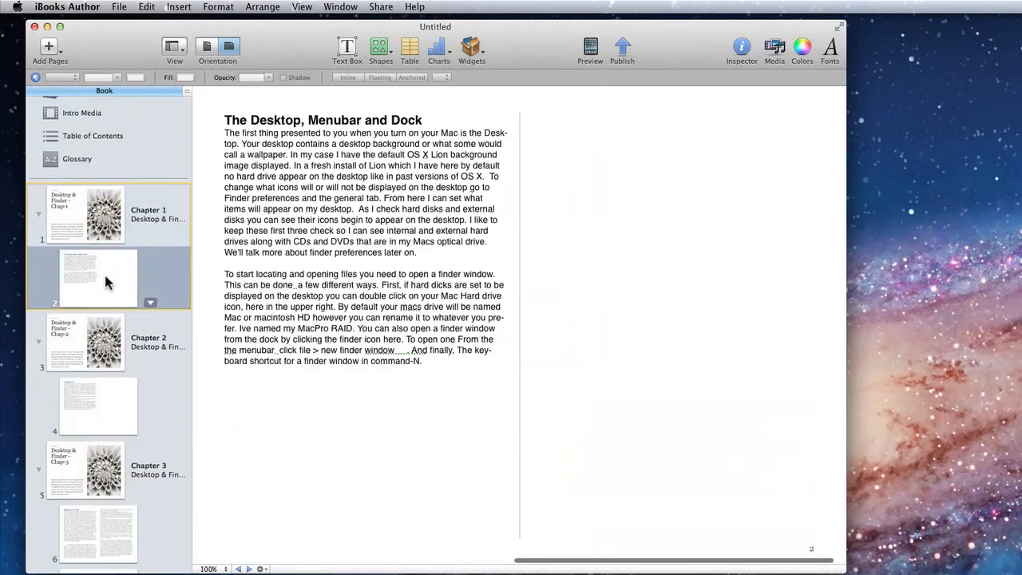
triple_click(264, 118)
key(super+c)
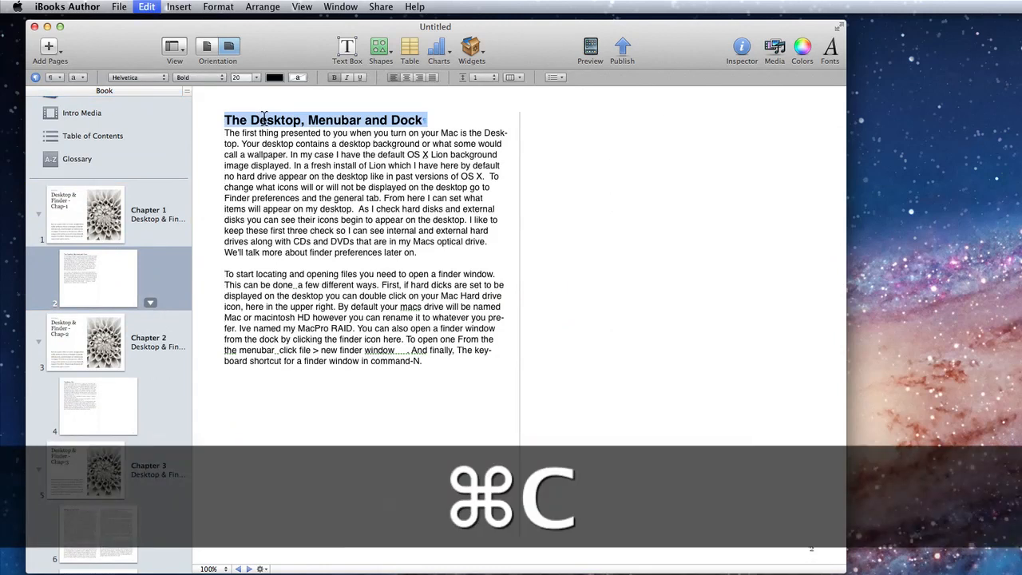
click(138, 216)
click(146, 218)
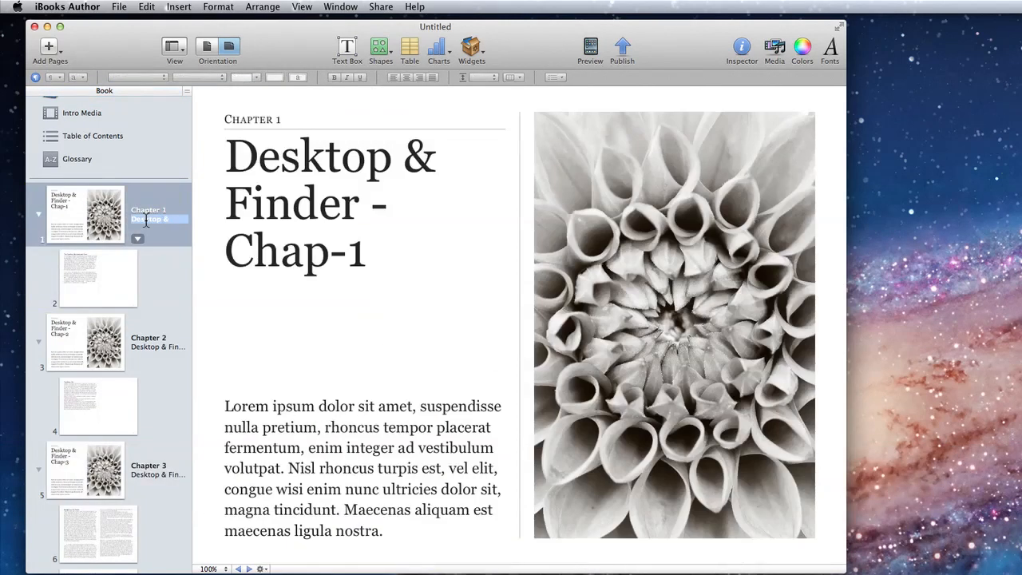
key(super+v)
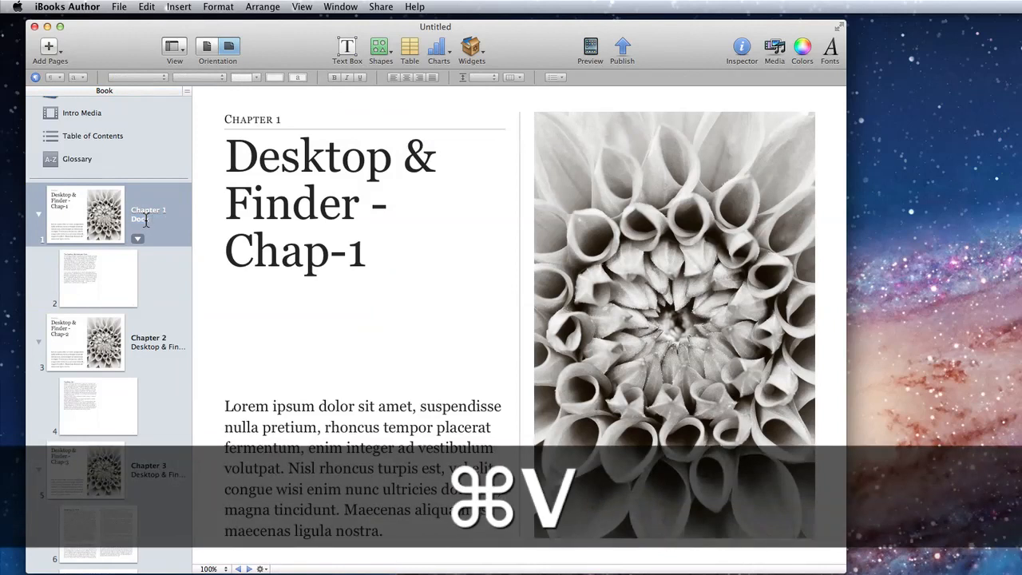
click(253, 289)
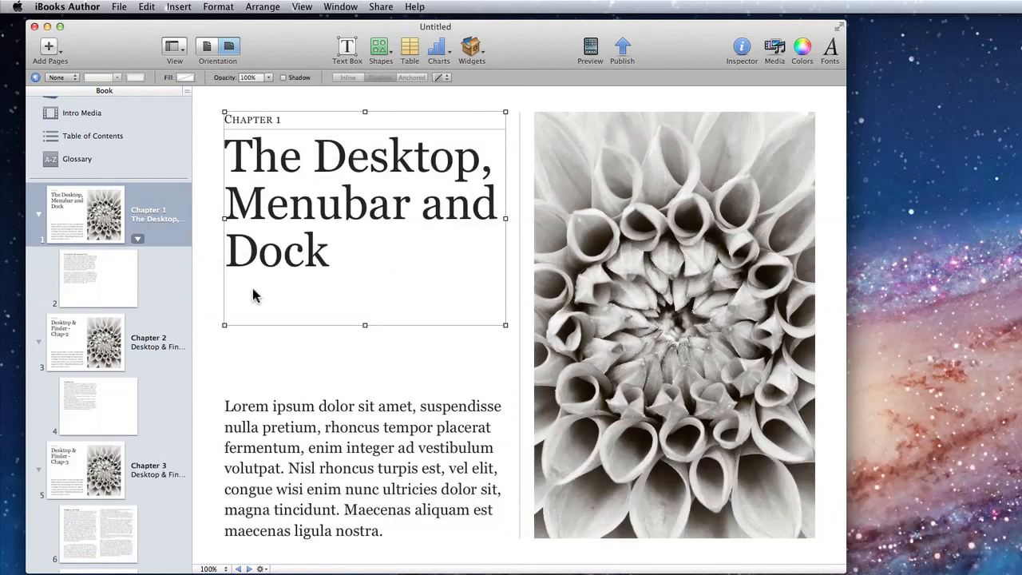
click(278, 447)
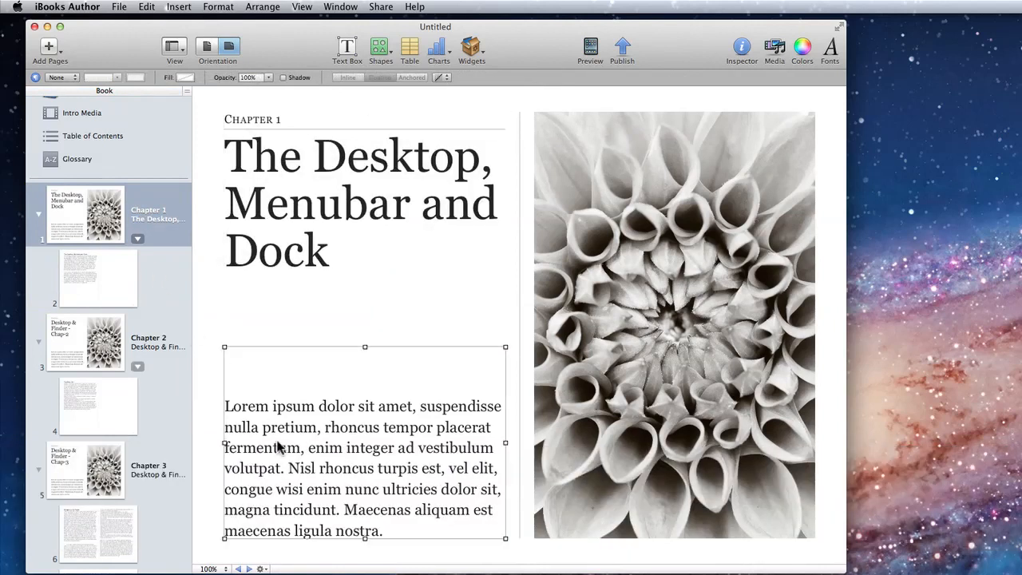
click(277, 439)
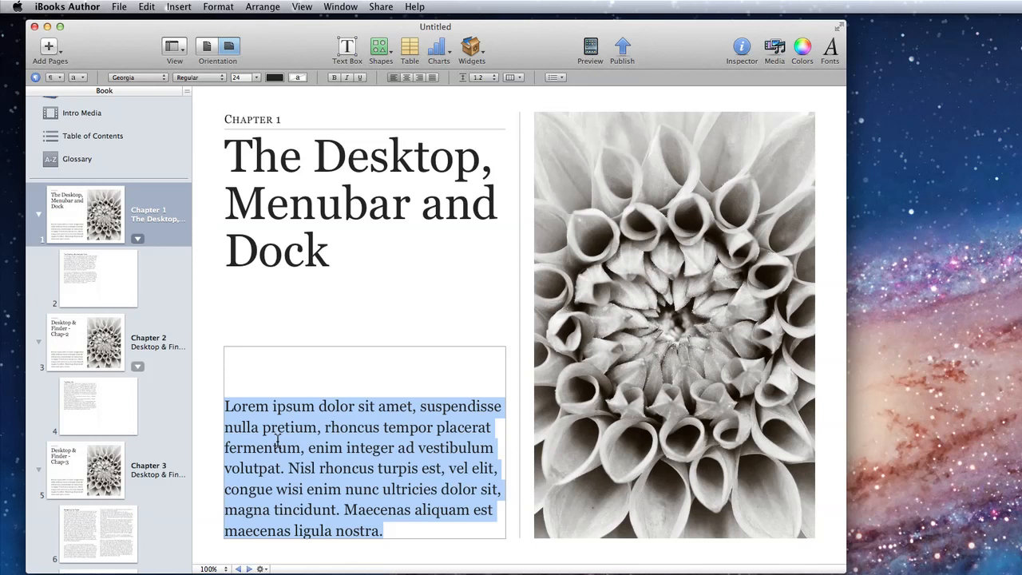
click(222, 365)
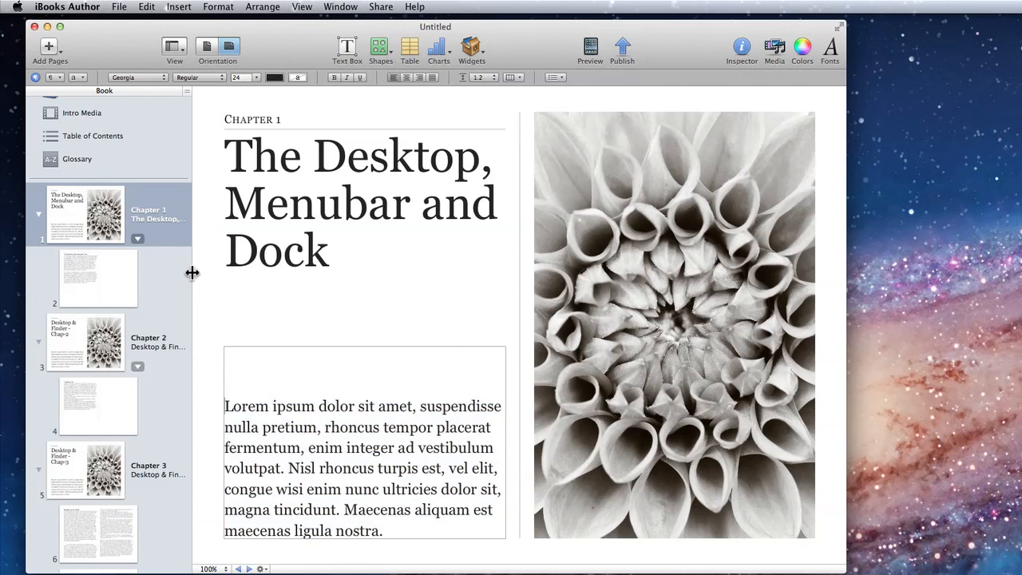
Undo the Chapter 1 retitling, the deletion of the Untitled chapter and the import of the "Desktop & Finder - Chap" document.
key(super)
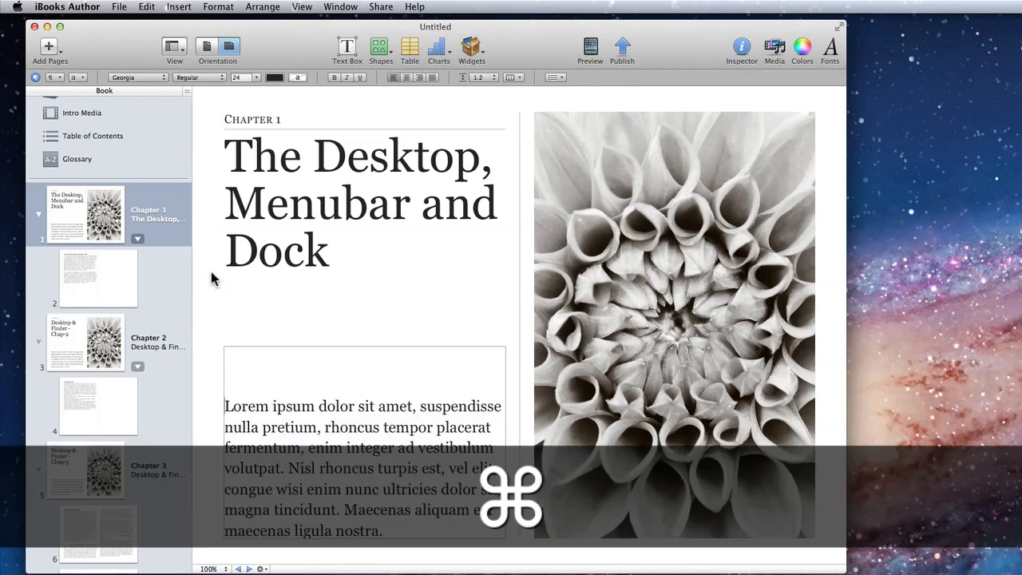
key(super+z)
key(super+z)
key(super+z)
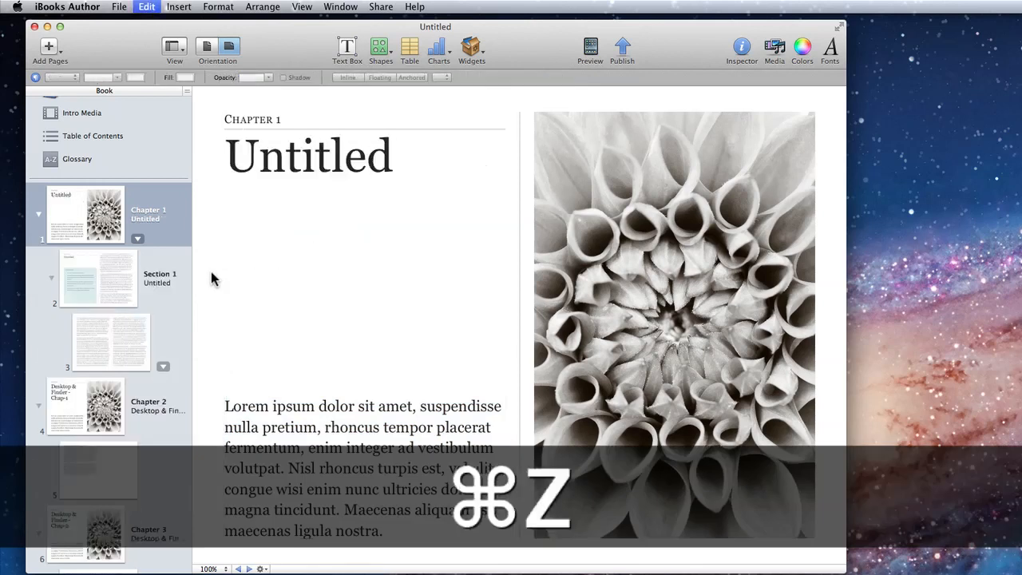
Import the "Desktop & Finder - Chap" document into Chapter 1 with the Section Text layout, preserving its paragraph styles.
click(112, 300)
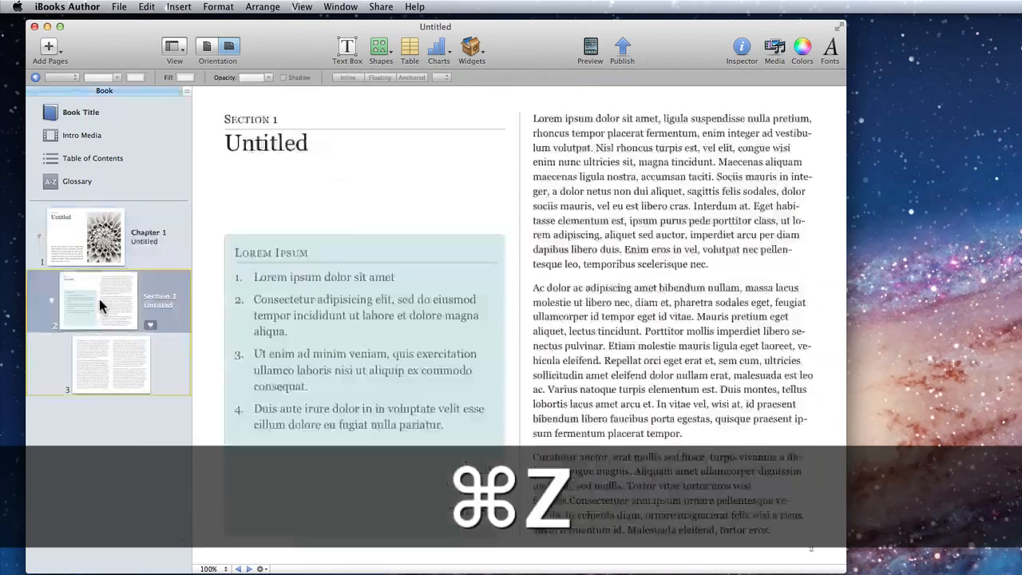
click(110, 363)
click(83, 237)
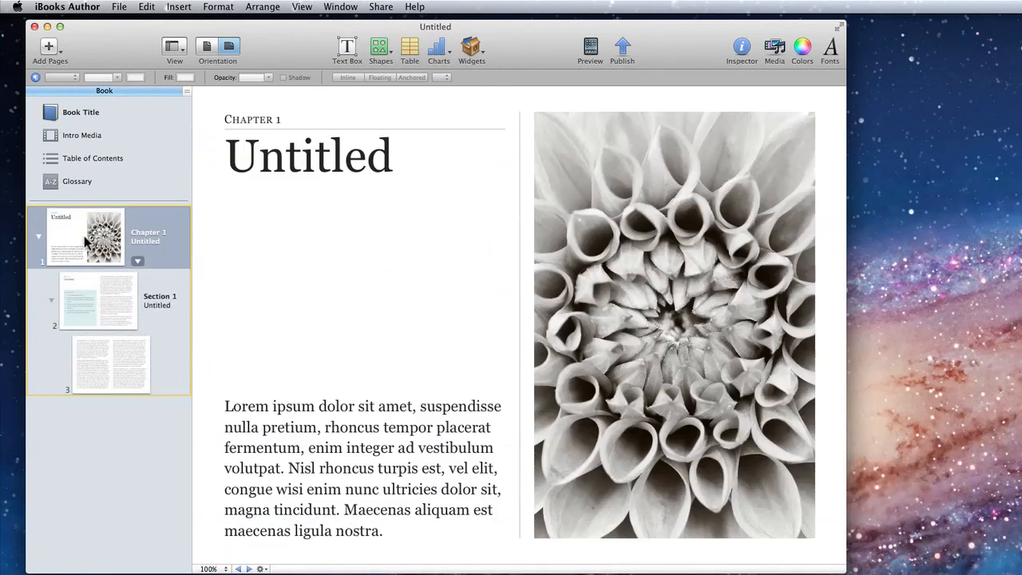
click(175, 6)
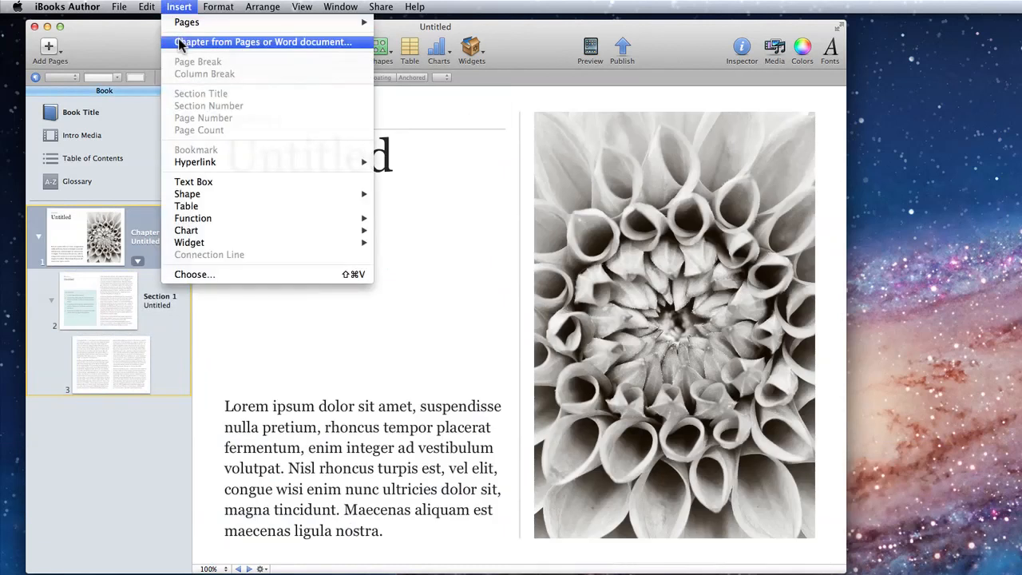
click(181, 43)
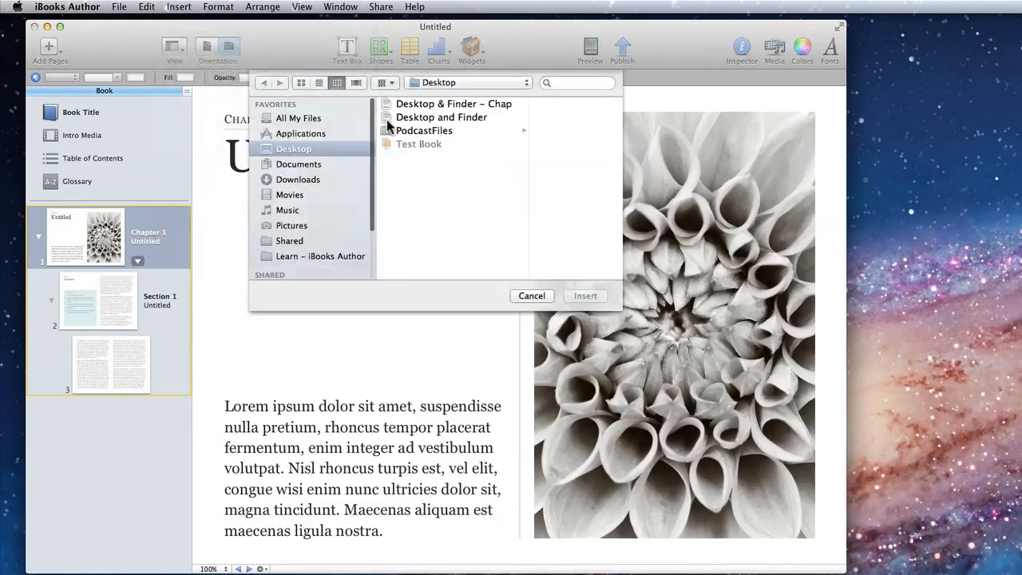
click(421, 110)
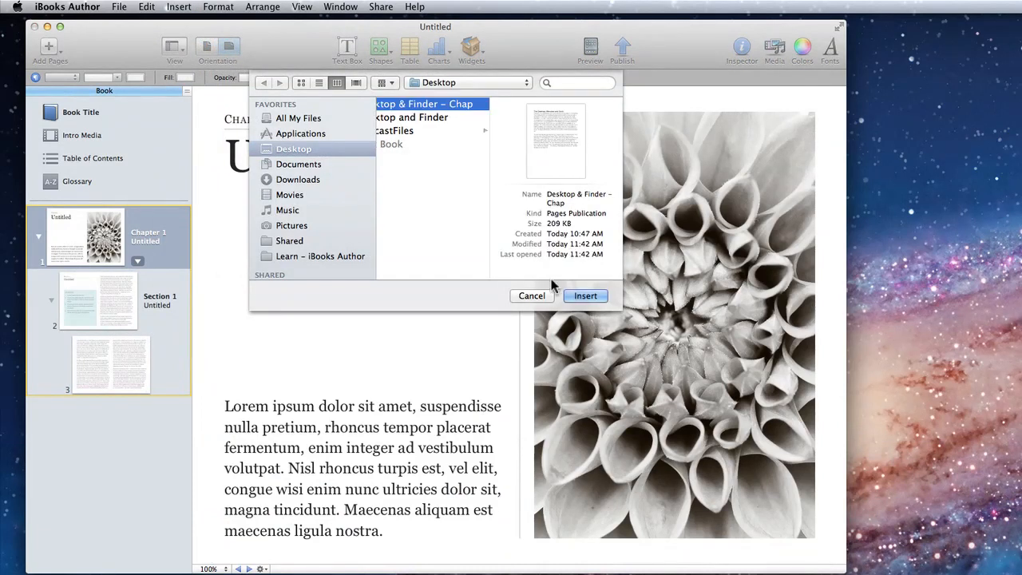
click(584, 296)
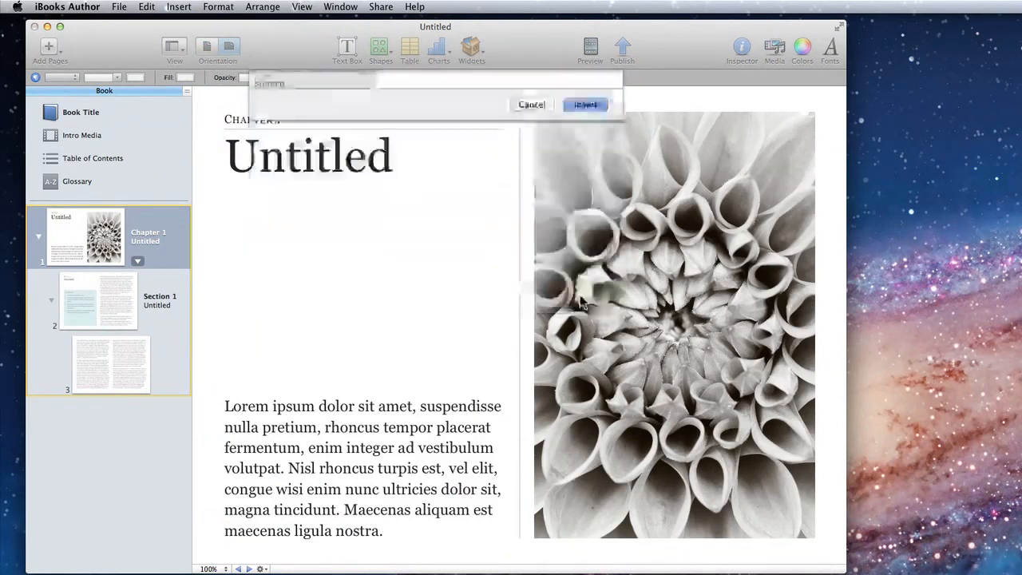
scroll(421, 199, down, 5)
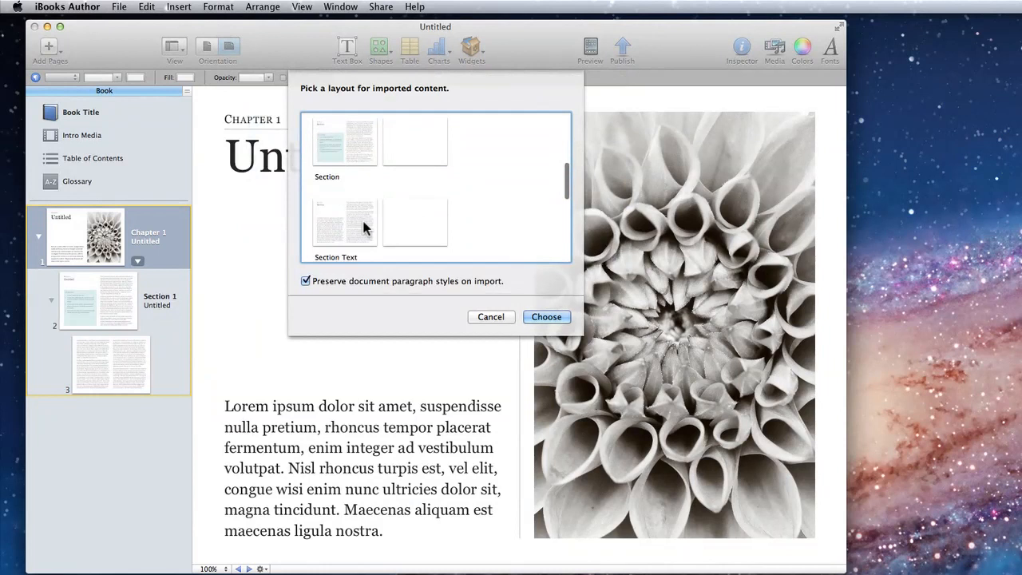
click(364, 227)
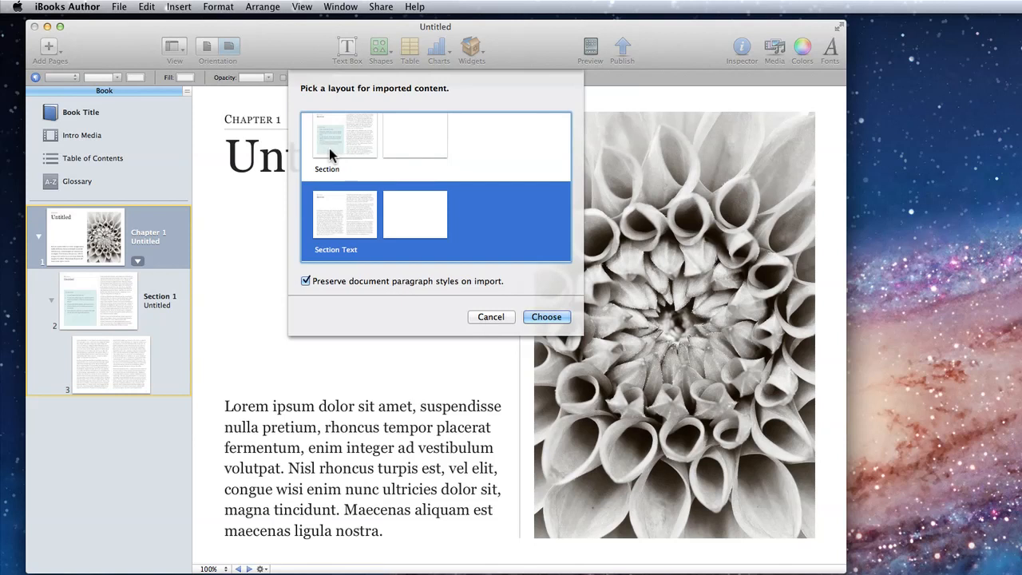
click(548, 317)
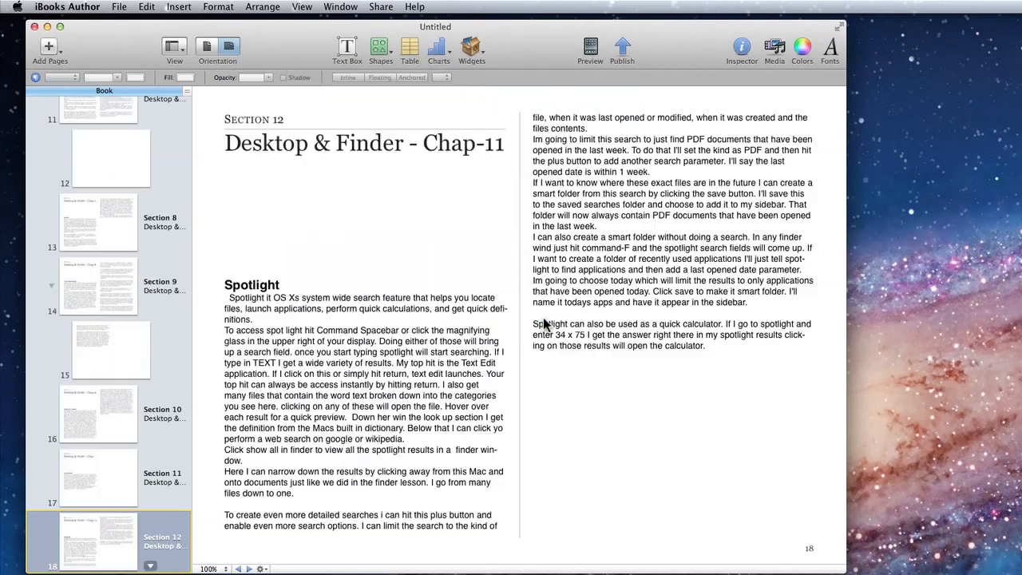
Delete the Untitled template Section 1 and its two placeholder pages from Chapter 1.
scroll(146, 206, up, 10)
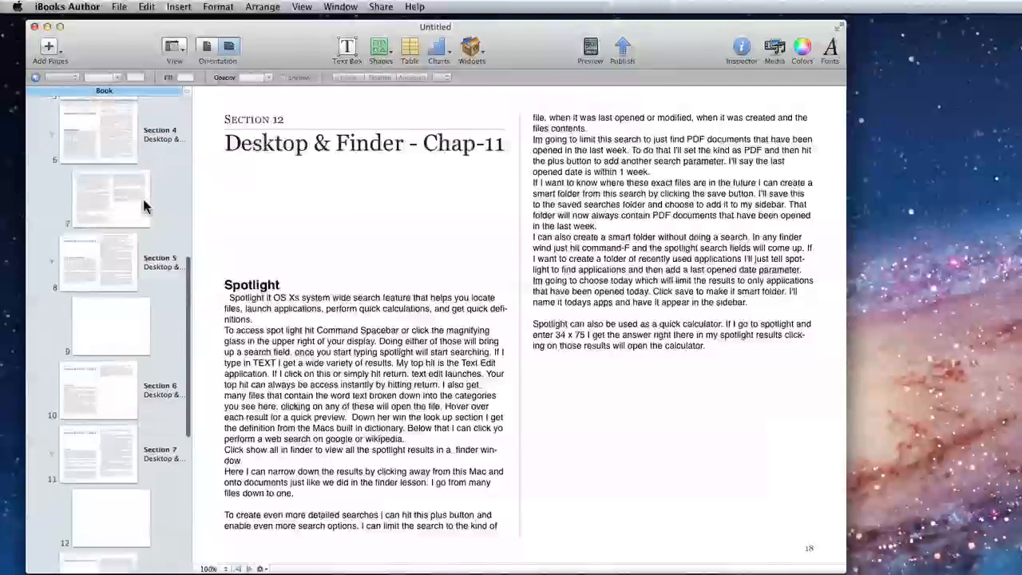
scroll(146, 206, up, 8)
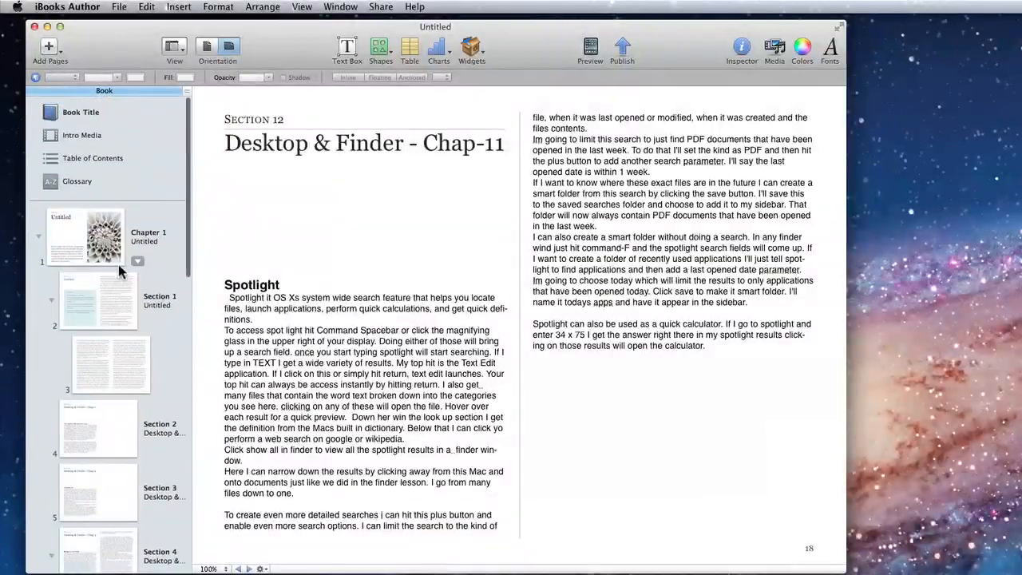
right_click(82, 233)
click(60, 242)
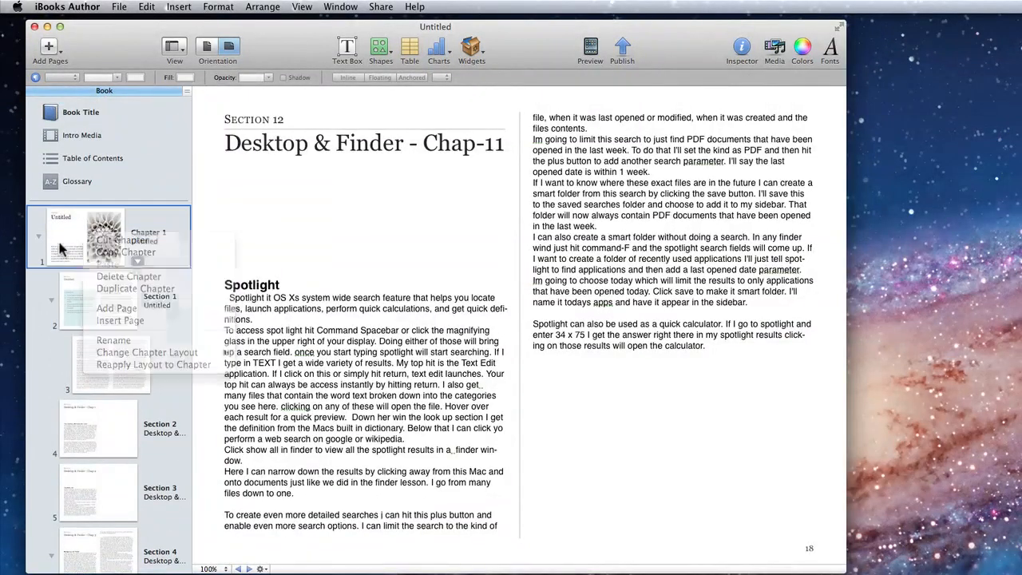
click(102, 303)
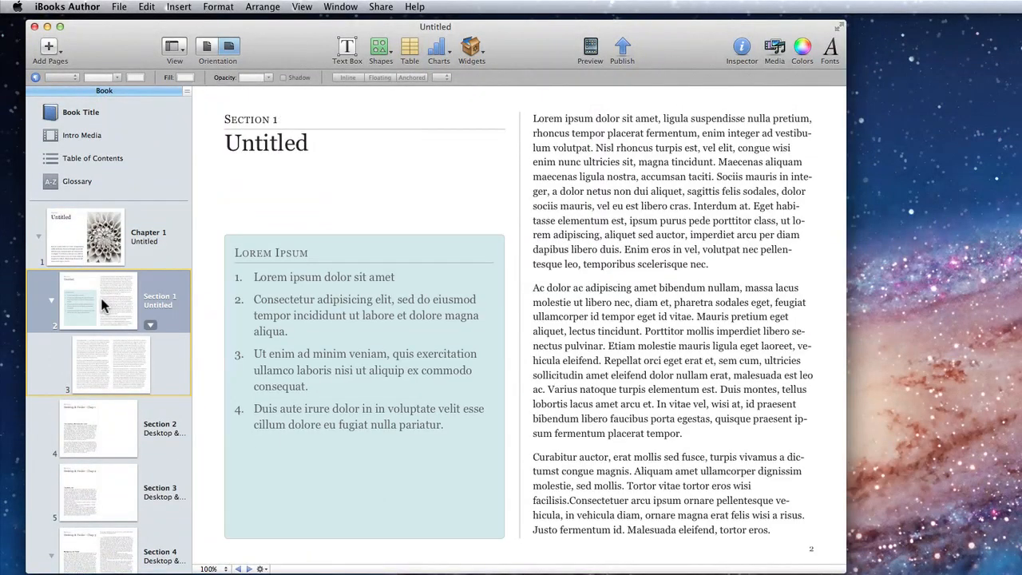
right_click(102, 303)
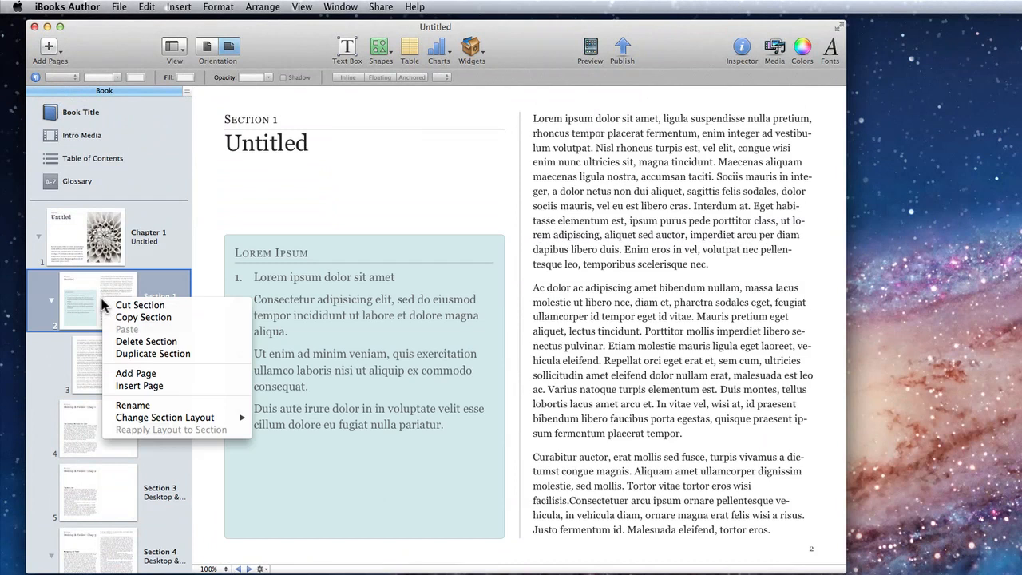
click(127, 341)
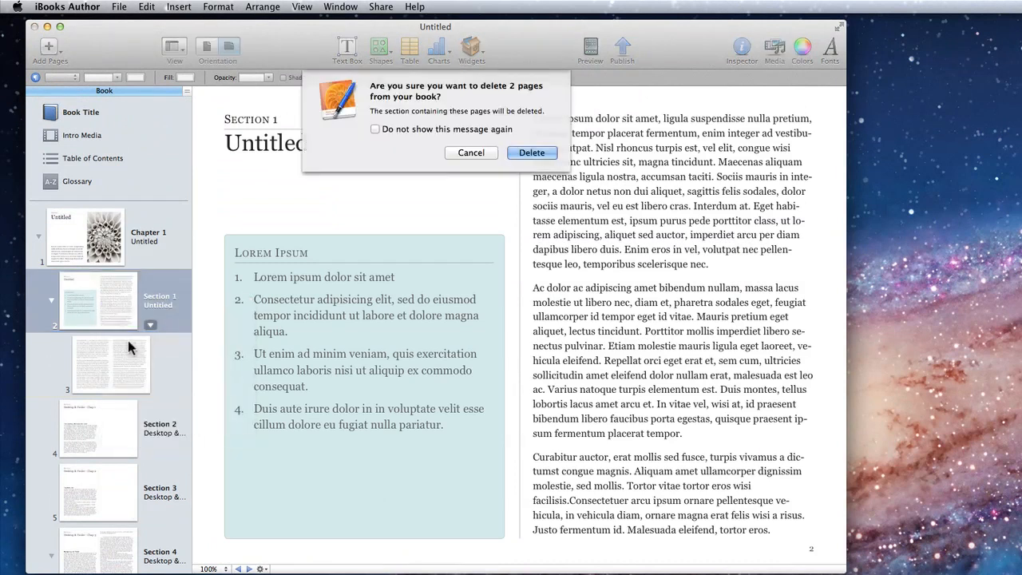
click(533, 153)
Page through the first imported sections of Chapter 1 and back to the chapter opening page to check their titles and text.
click(106, 296)
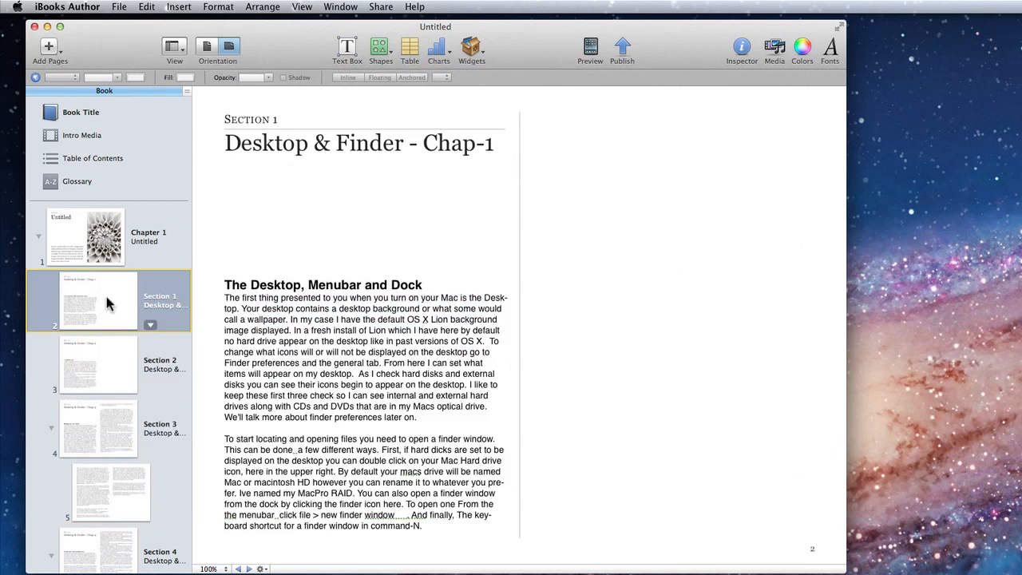
key(Down)
key(Down)
key(Down)
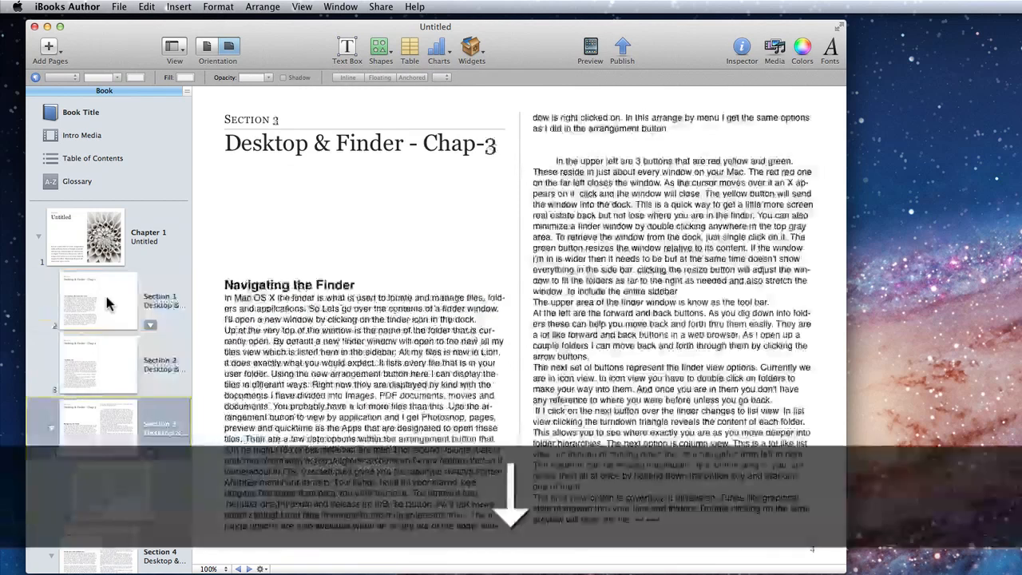
key(Down)
key(Up)
key(Up)
key(Up)
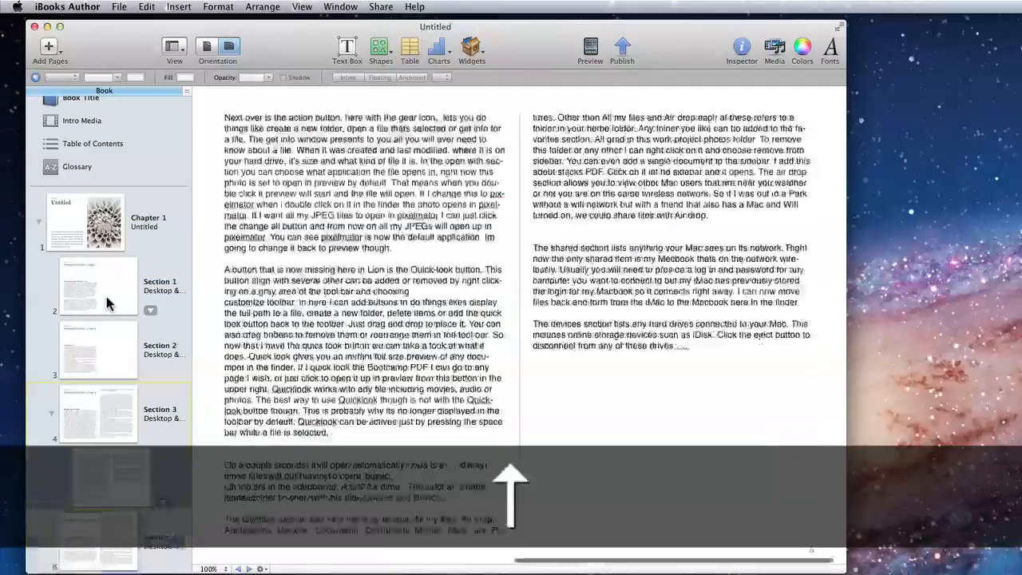
key(Up)
key(Up)
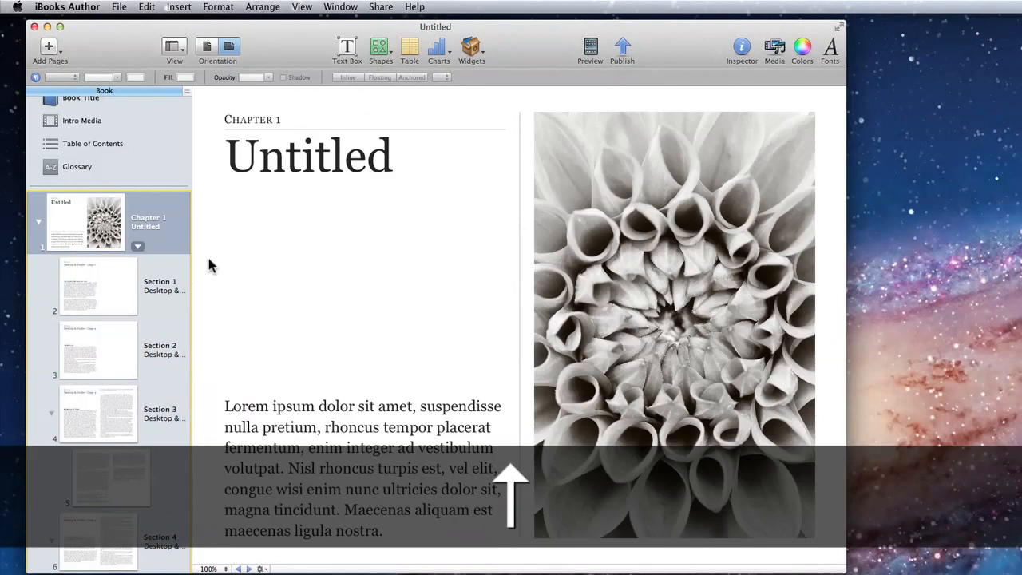
Rename Chapter 1 as "Desktop & Finder".
double_click(138, 227)
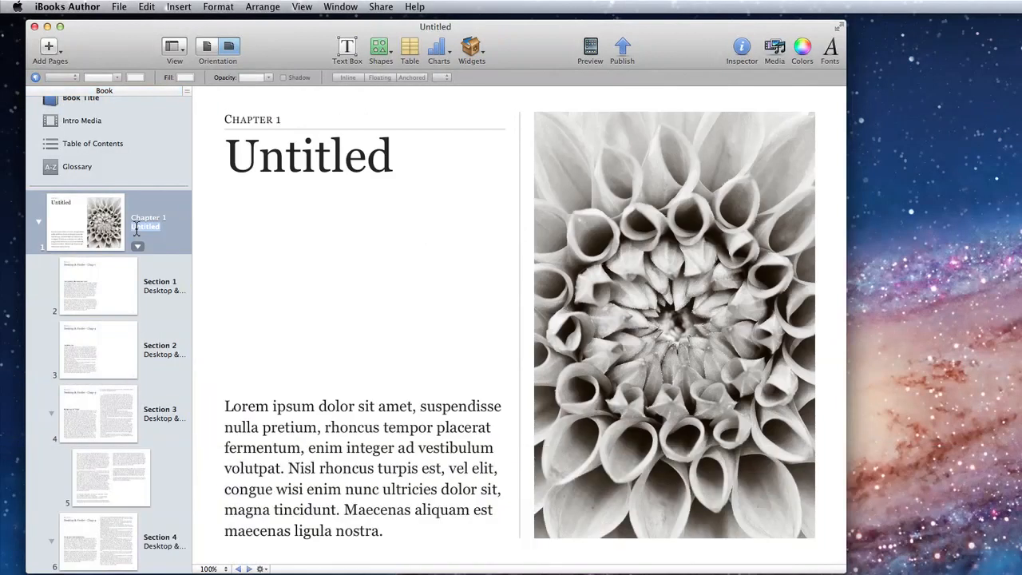
text(Desktop)
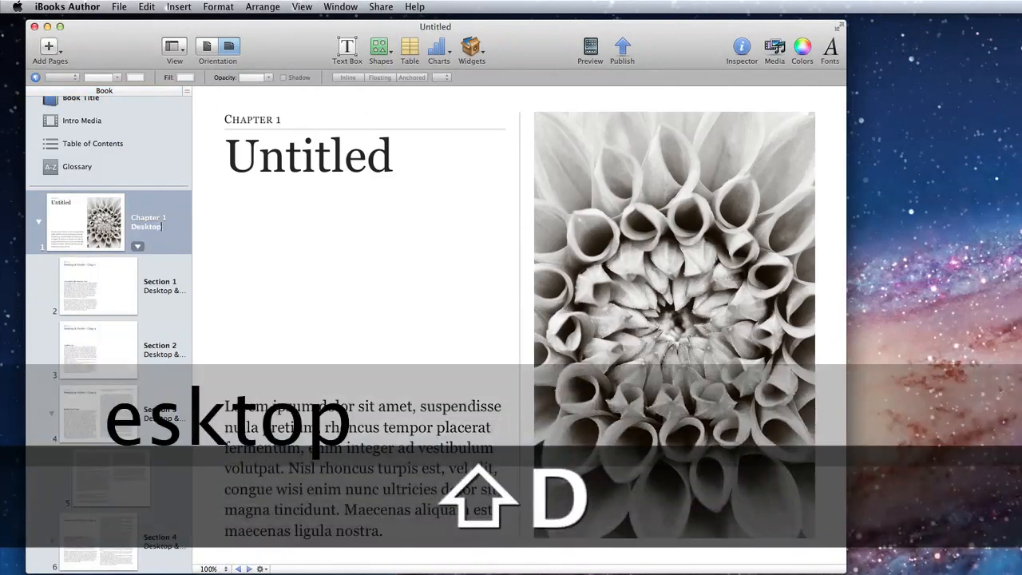
text( & Finder)
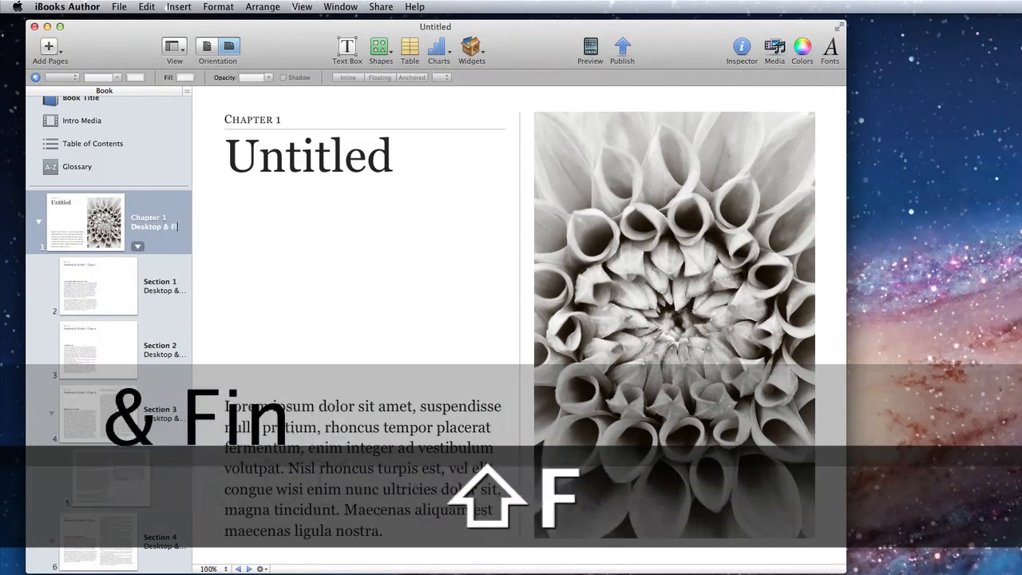
key(Return)
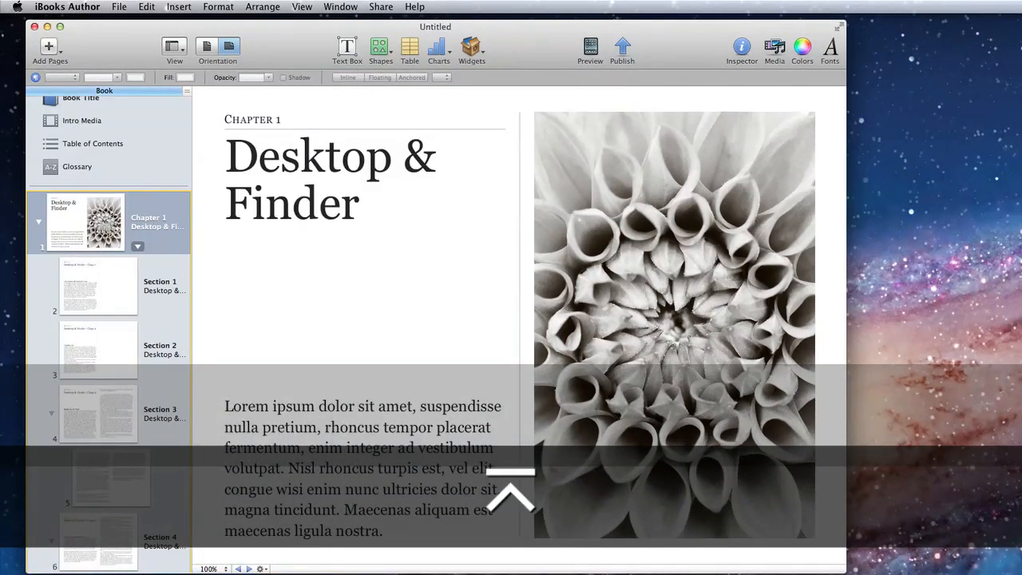
Retitle Section 1 with the heading "The Desktop, Menubar and Dock" copied from its body text.
click(128, 286)
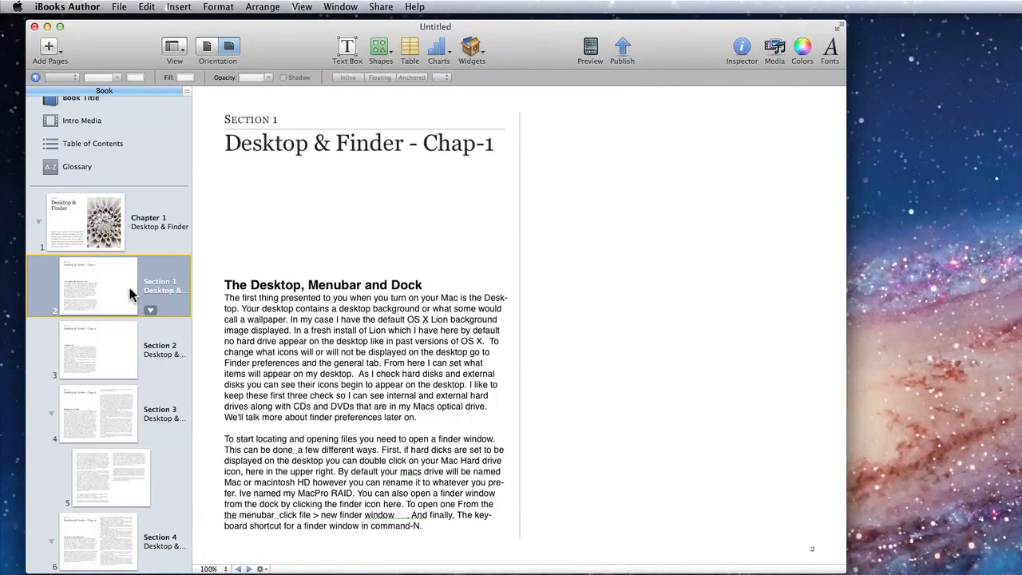
triple_click(295, 286)
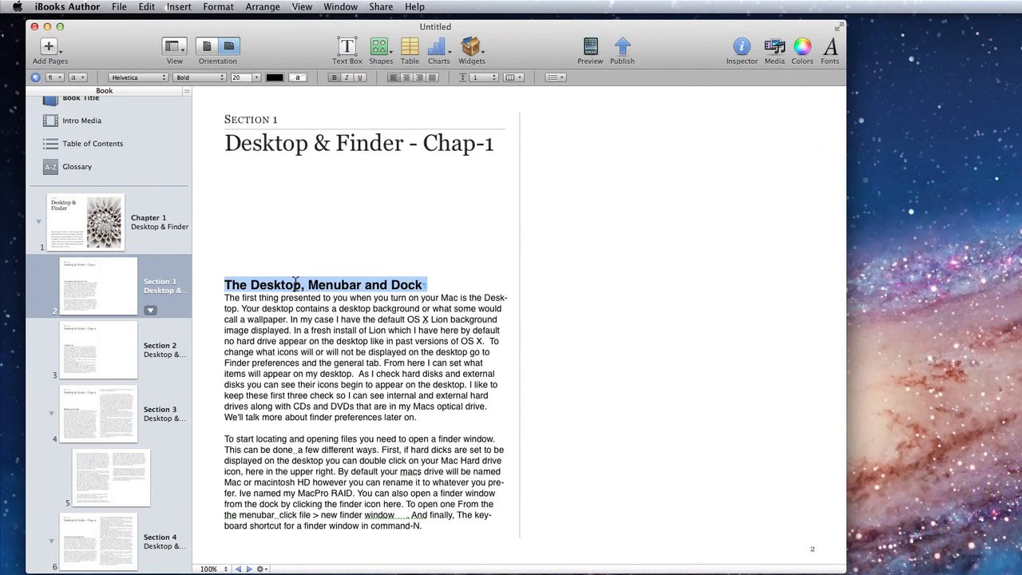
key(super+c)
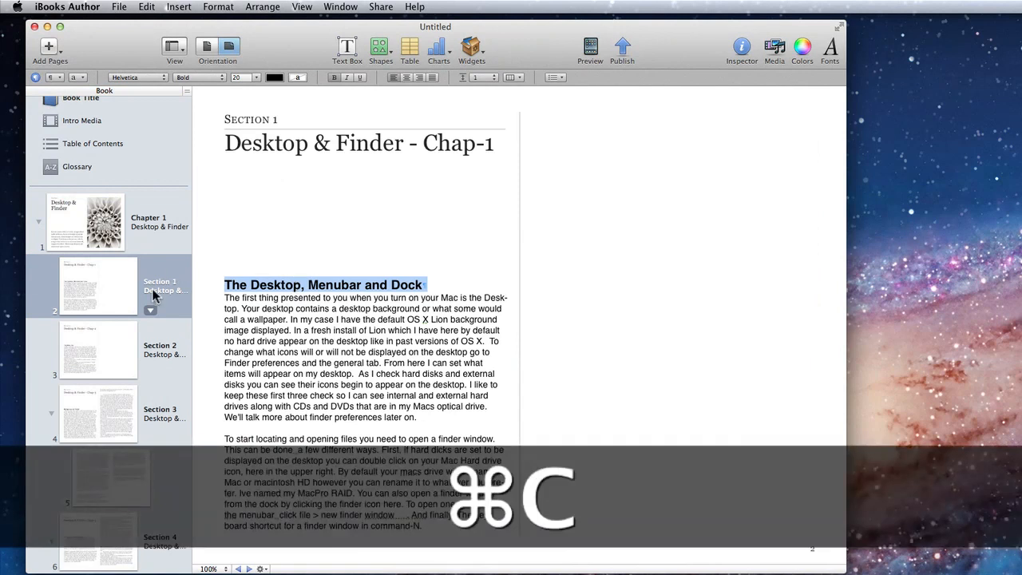
click(154, 293)
click(154, 290)
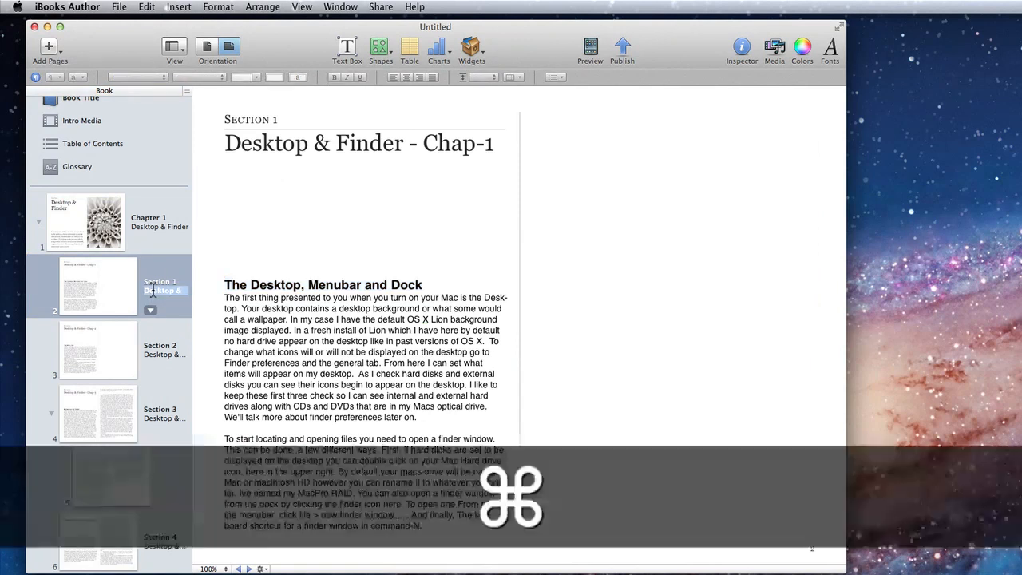
key(super+v)
Remove the duplicate heading "The Desktop, Menubar and Dock" from the start of Section 1's body text.
click(437, 281)
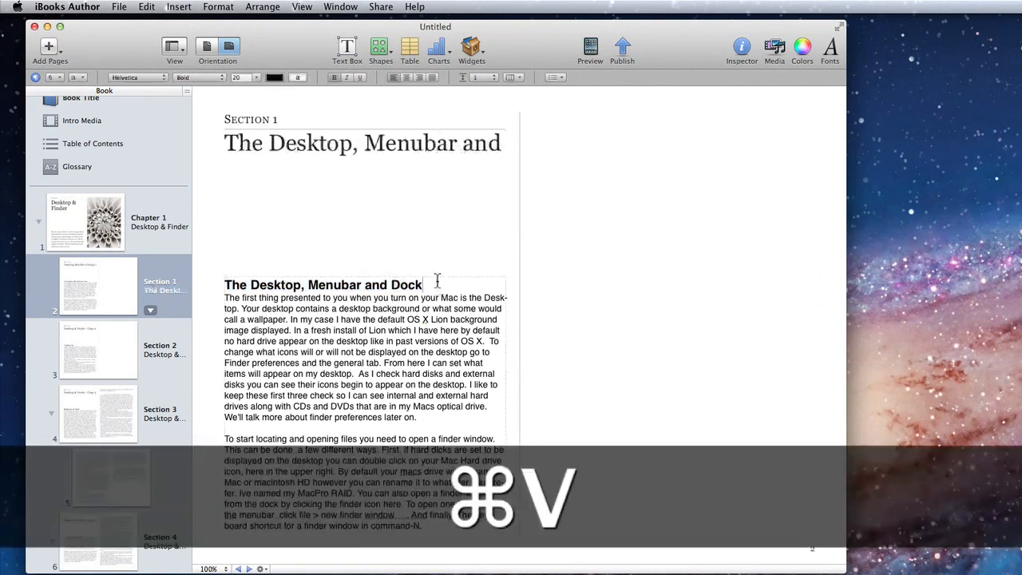
drag(437, 281, 308, 274)
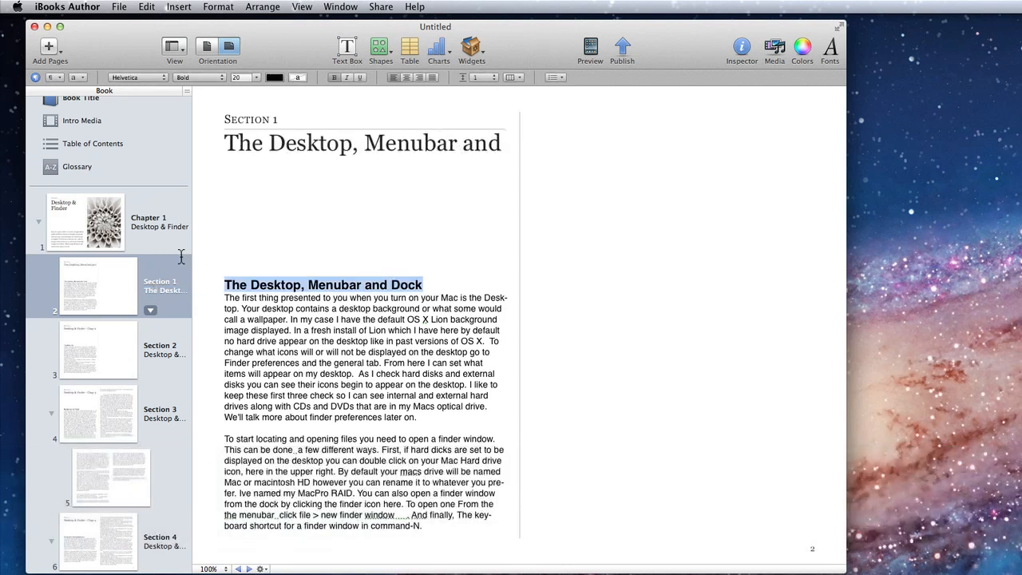
key(BackSpace)
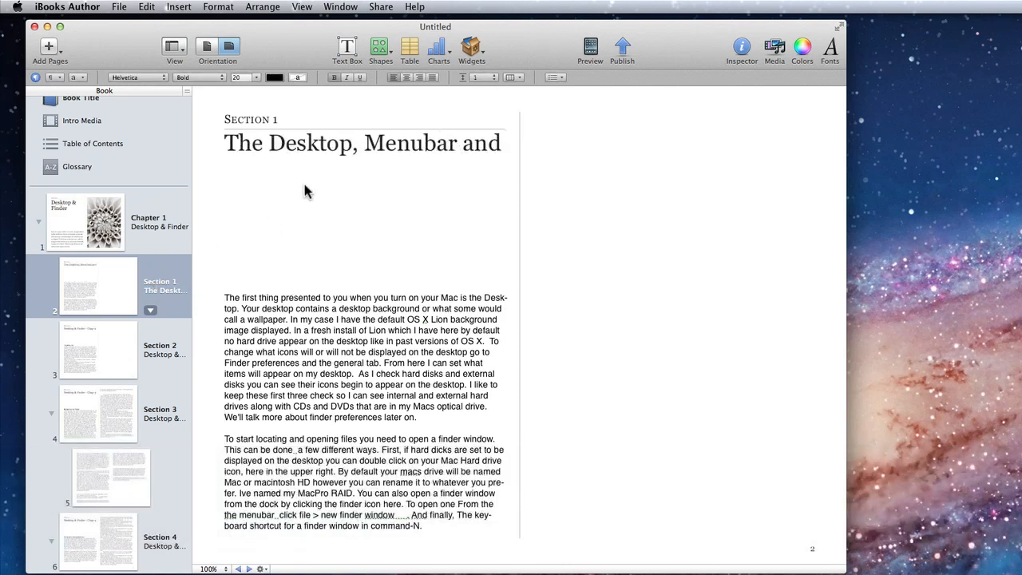
click(300, 217)
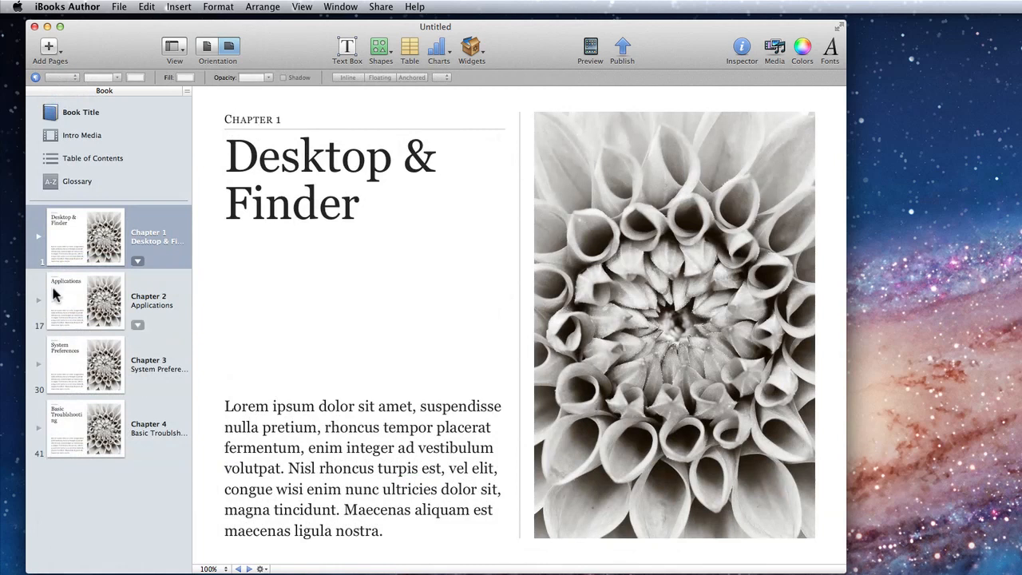
Review the opening pages of the book's four chapters and expand Chapter 2, Applications, to show its sections.
click(54, 289)
click(61, 352)
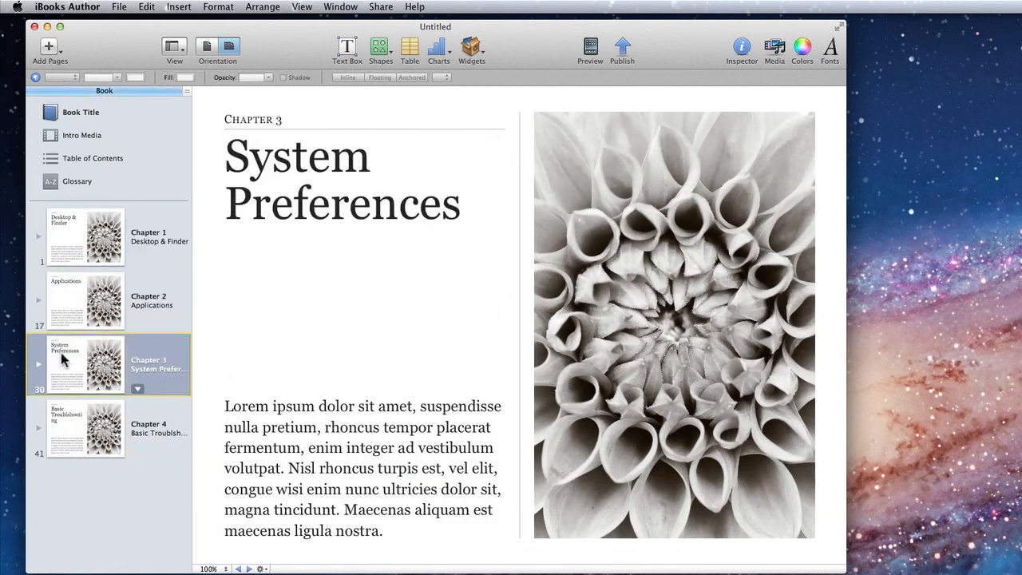
click(61, 418)
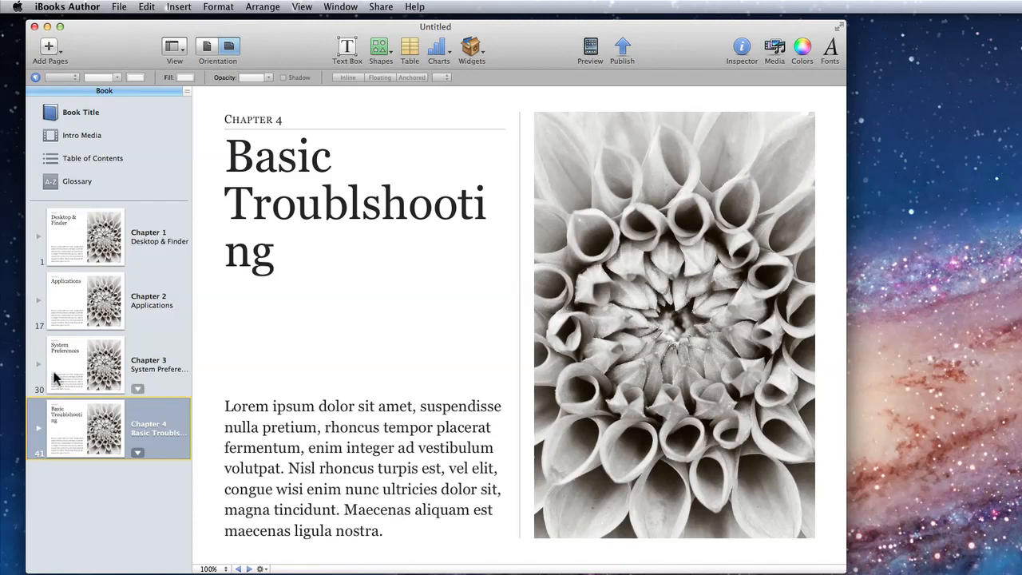
click(62, 250)
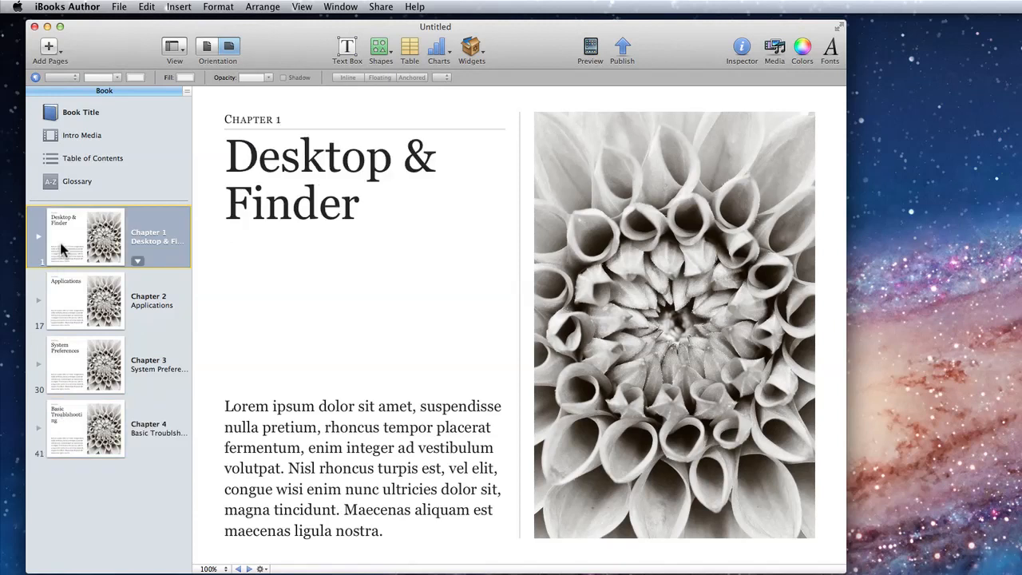
click(37, 299)
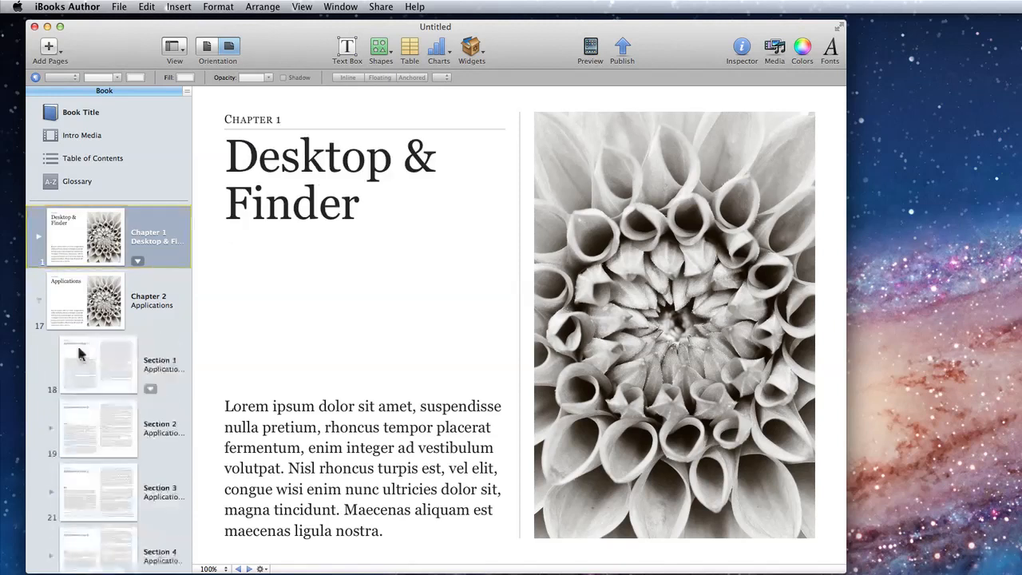
Examine the opening pages of Sections 1 to 4 in Chapter 2, Applications, and collapse the chapter.
click(88, 366)
key(Down)
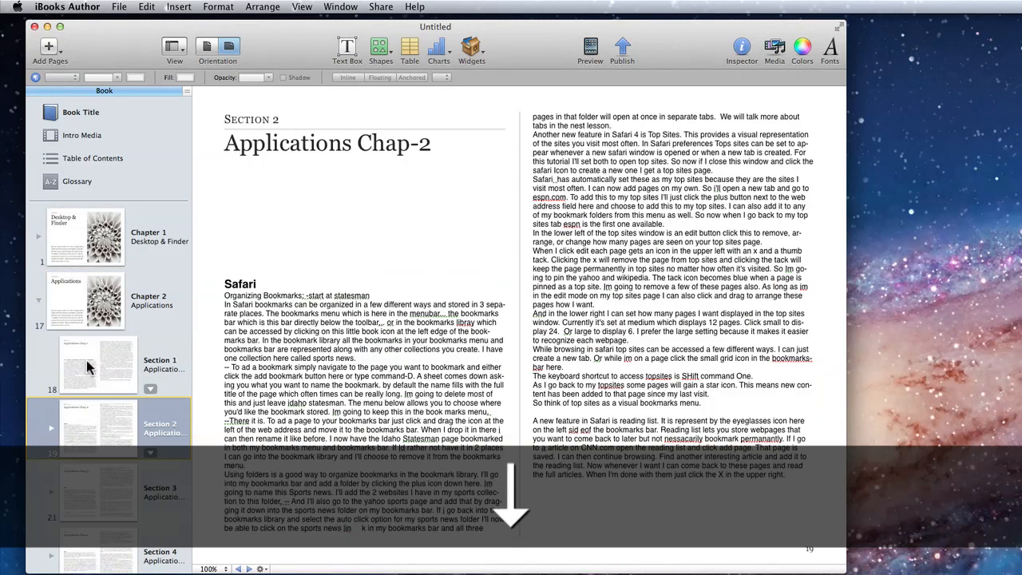
key(Down)
key(Down)
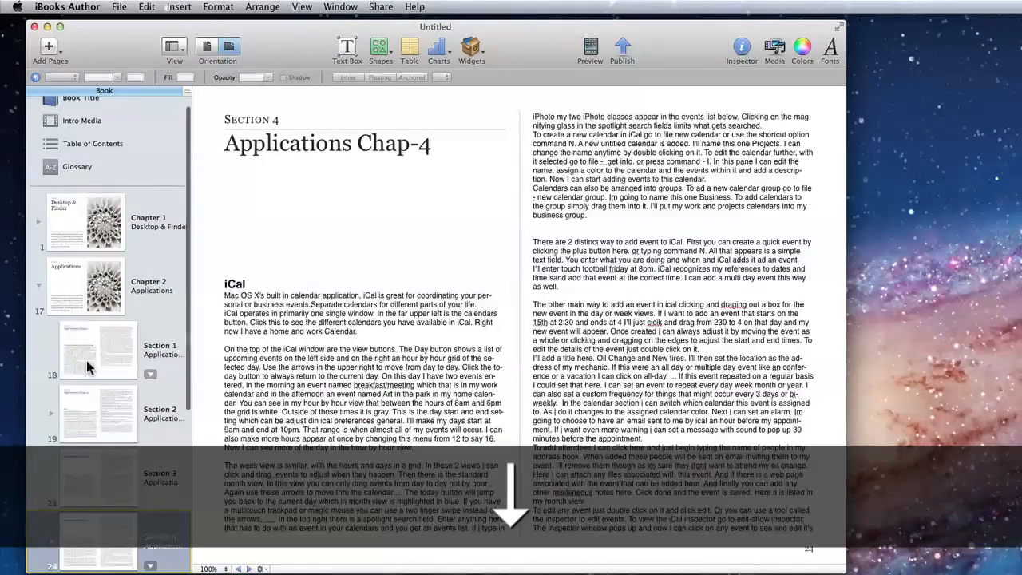
key(Up)
key(Up)
key(Up)
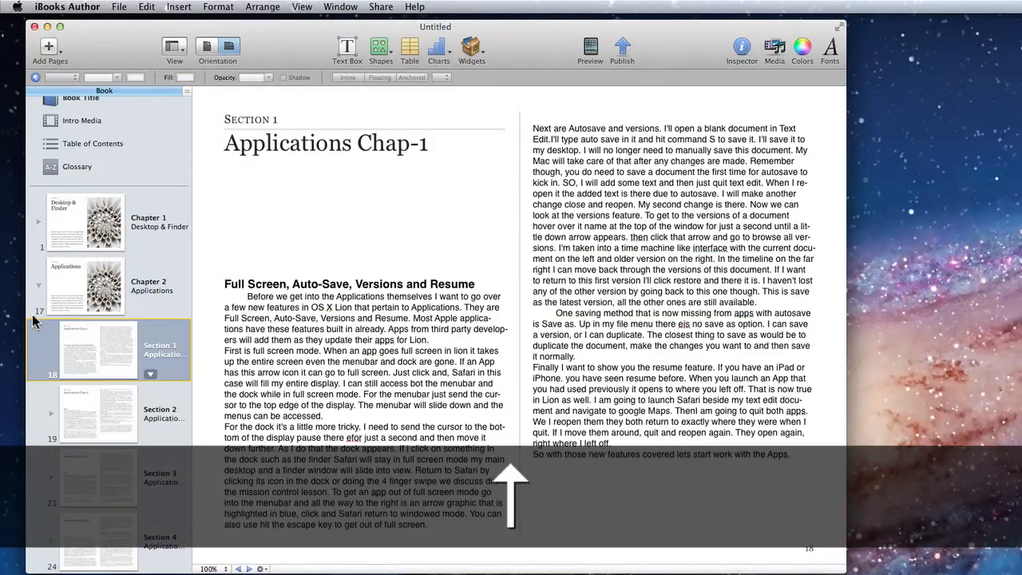
key(Up)
click(38, 285)
Add a new blank chapter after Chapter 4 using the standard Chapter layout.
click(95, 443)
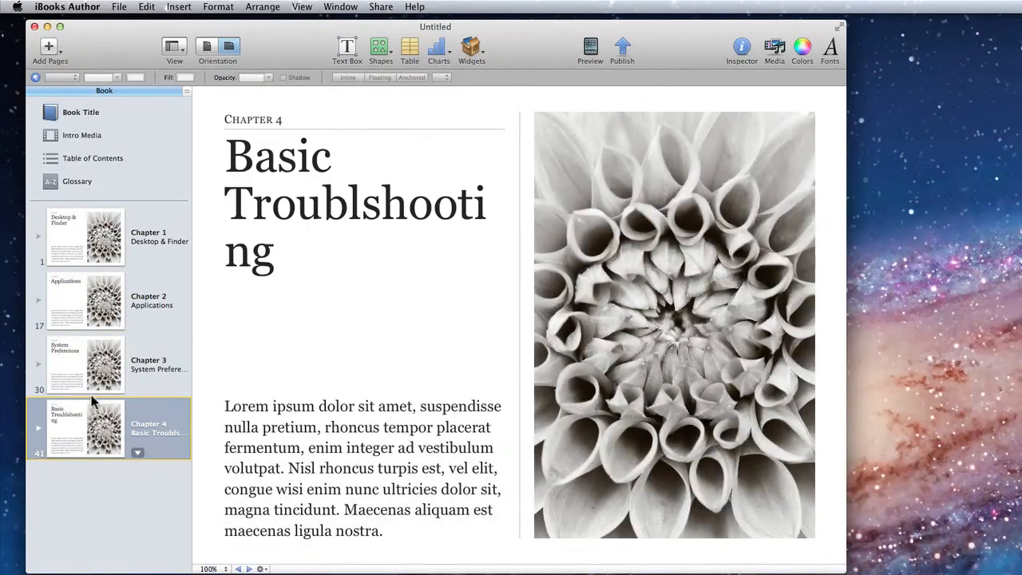
click(54, 46)
mouse_move(76, 72)
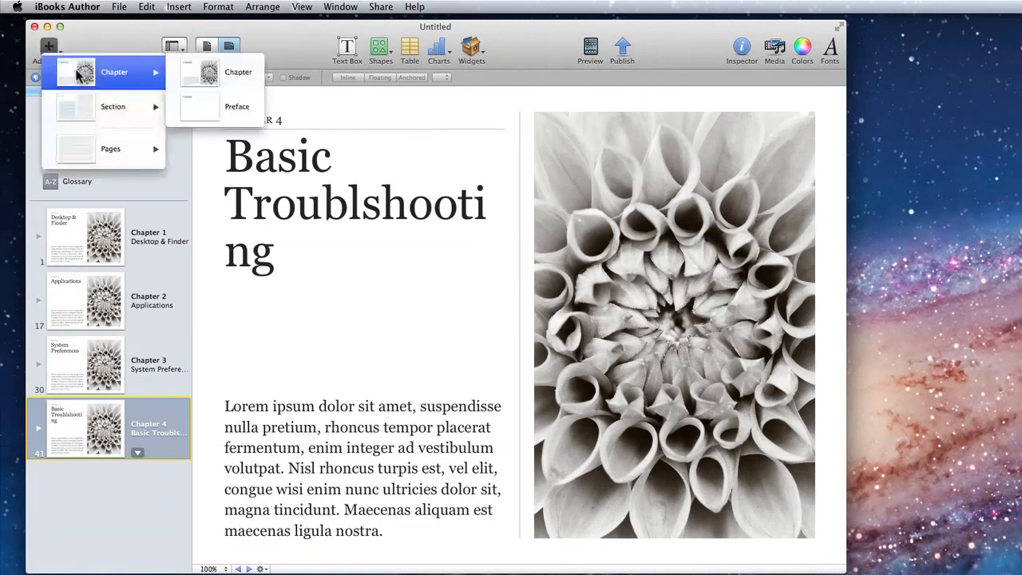
click(225, 78)
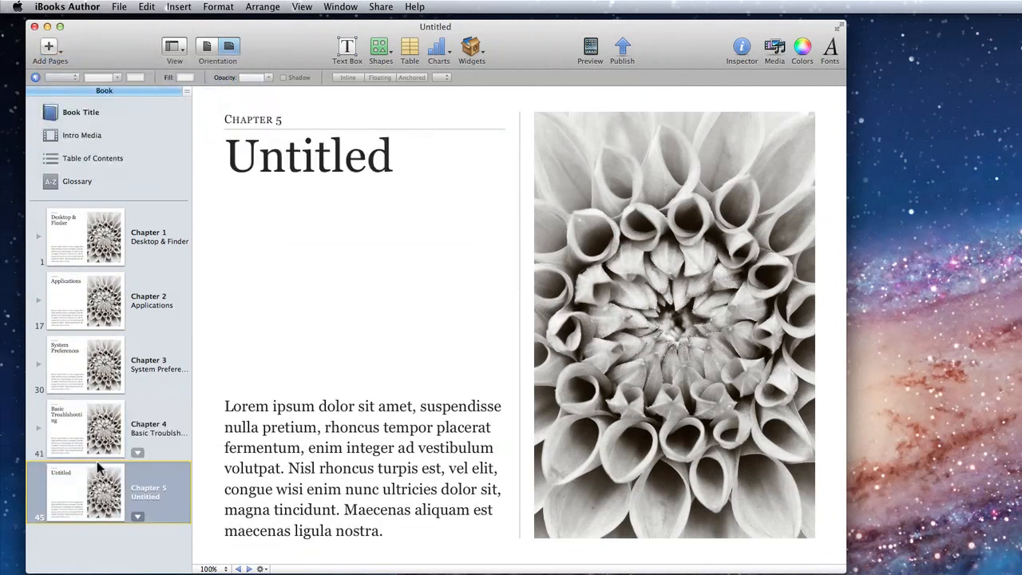
click(180, 8)
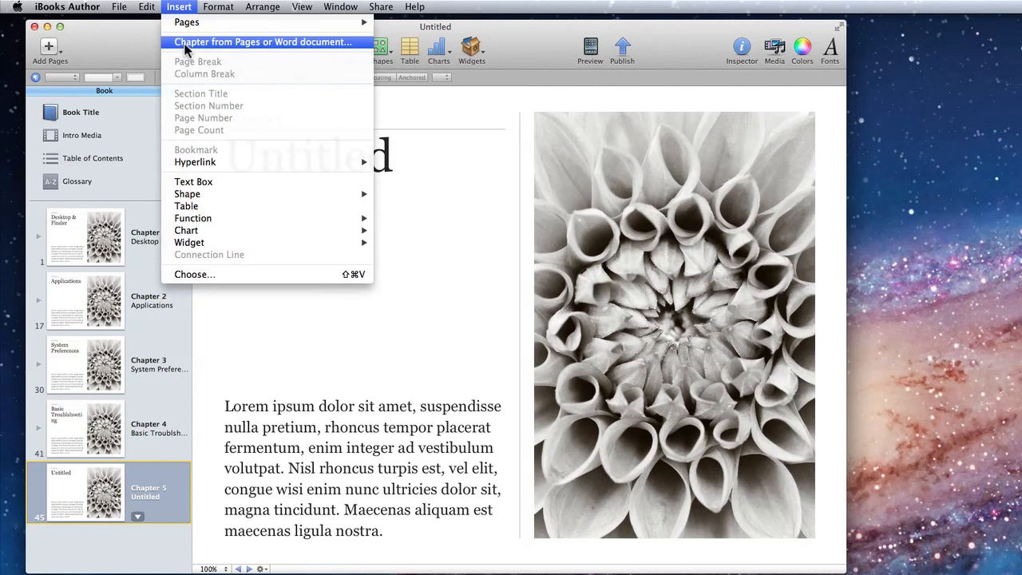
click(125, 50)
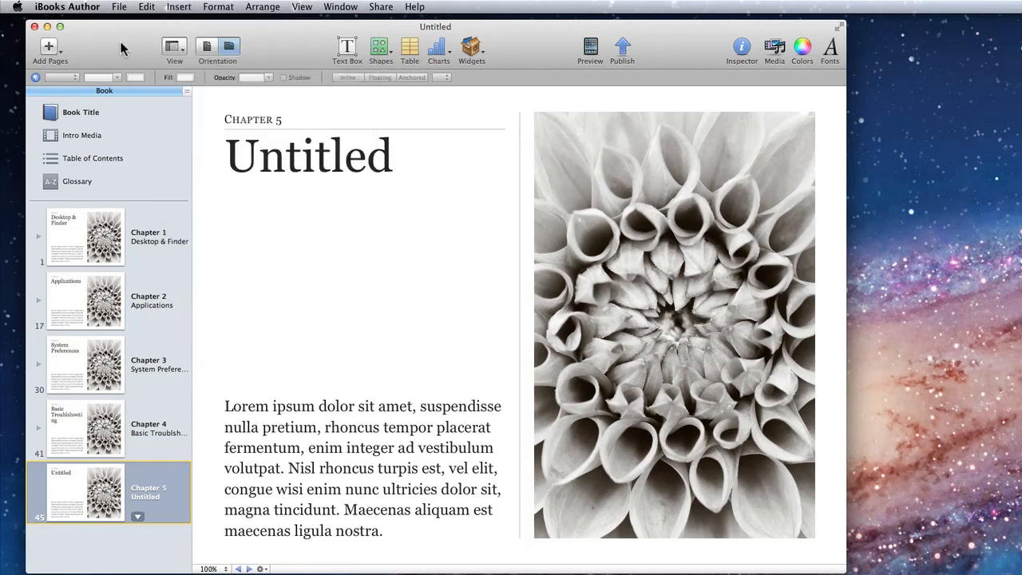
Delete the untitled Chapter 5 from the end of the book.
right_click(78, 502)
click(114, 540)
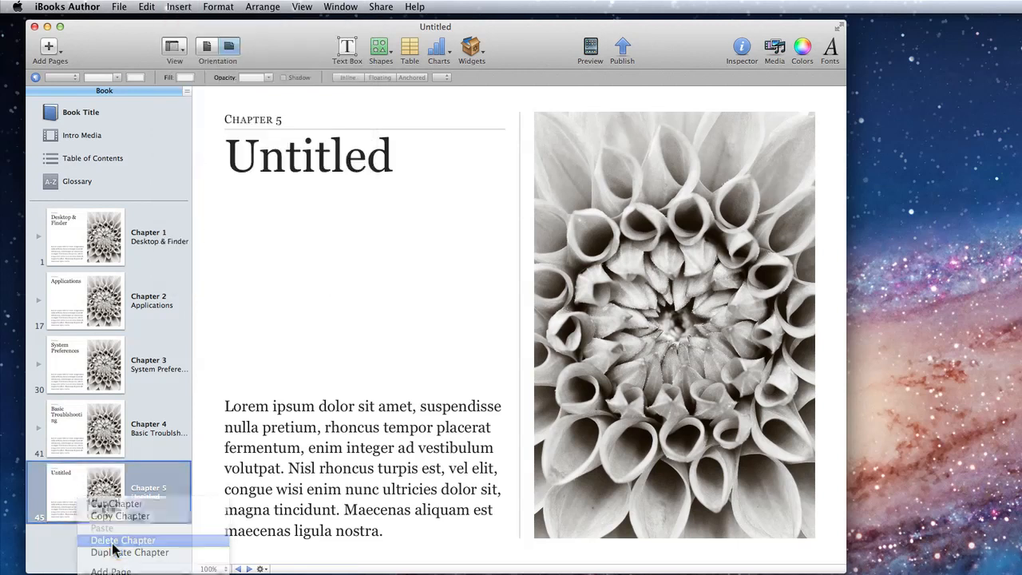
Show the Inspector for Chapter 1's opening page and select the title text box, Desktop & Finder.
click(92, 232)
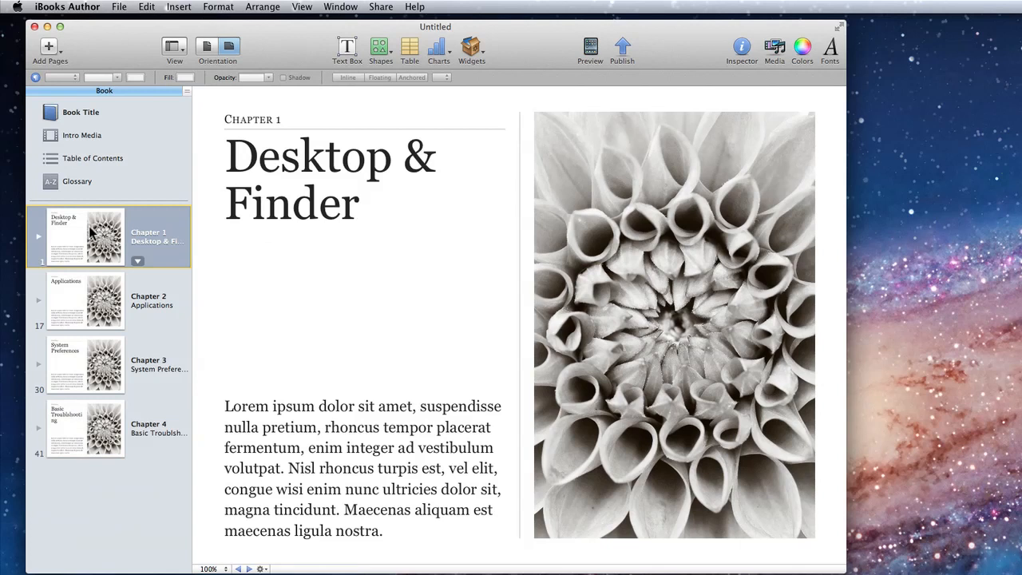
click(745, 48)
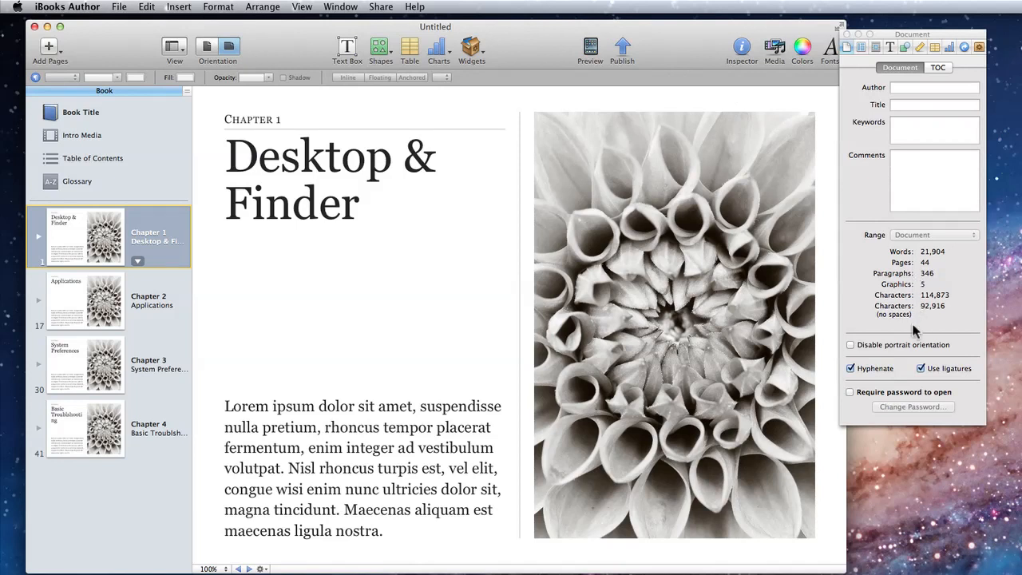
click(343, 296)
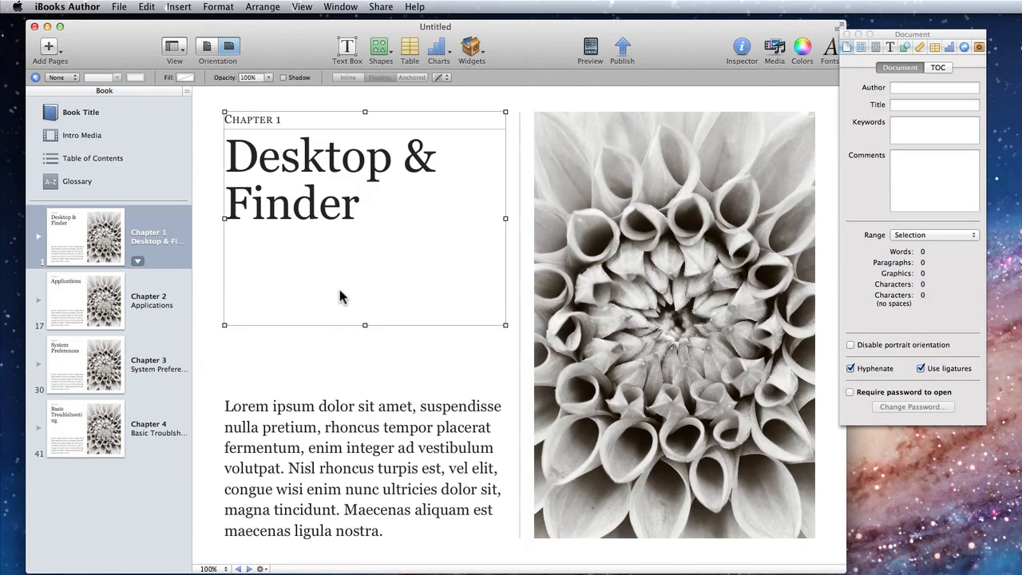